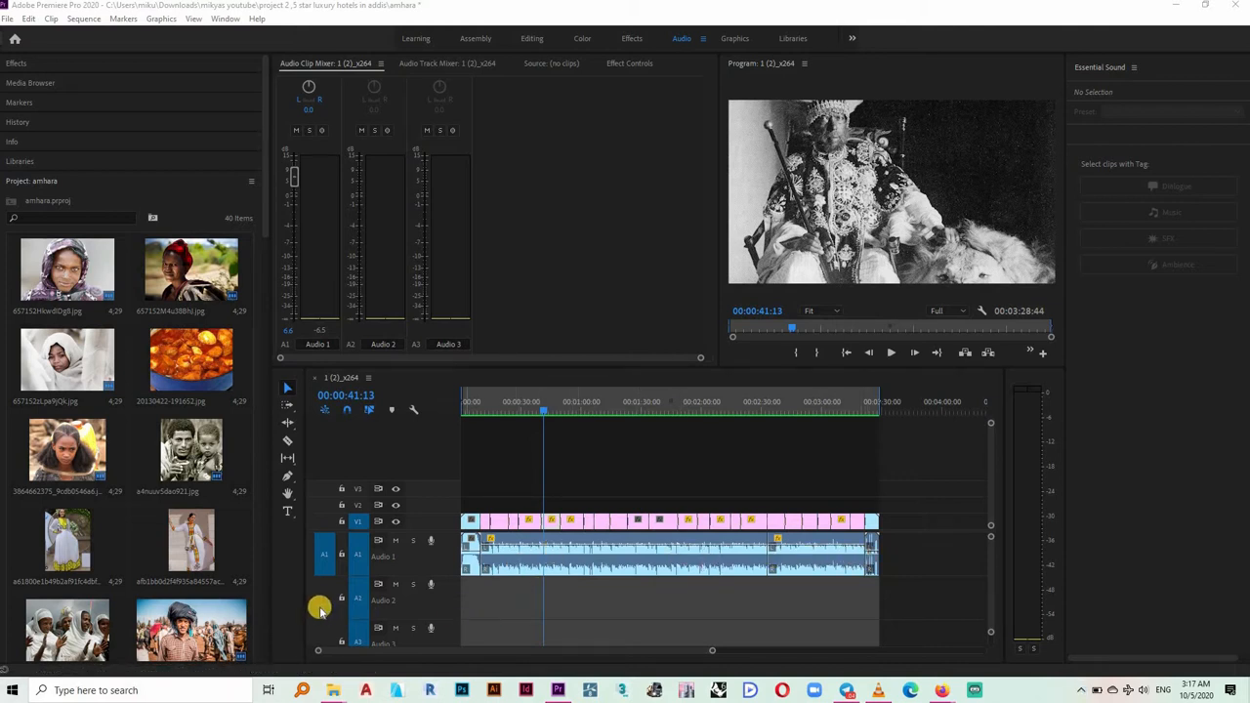
scroll(320, 608, down, 2)
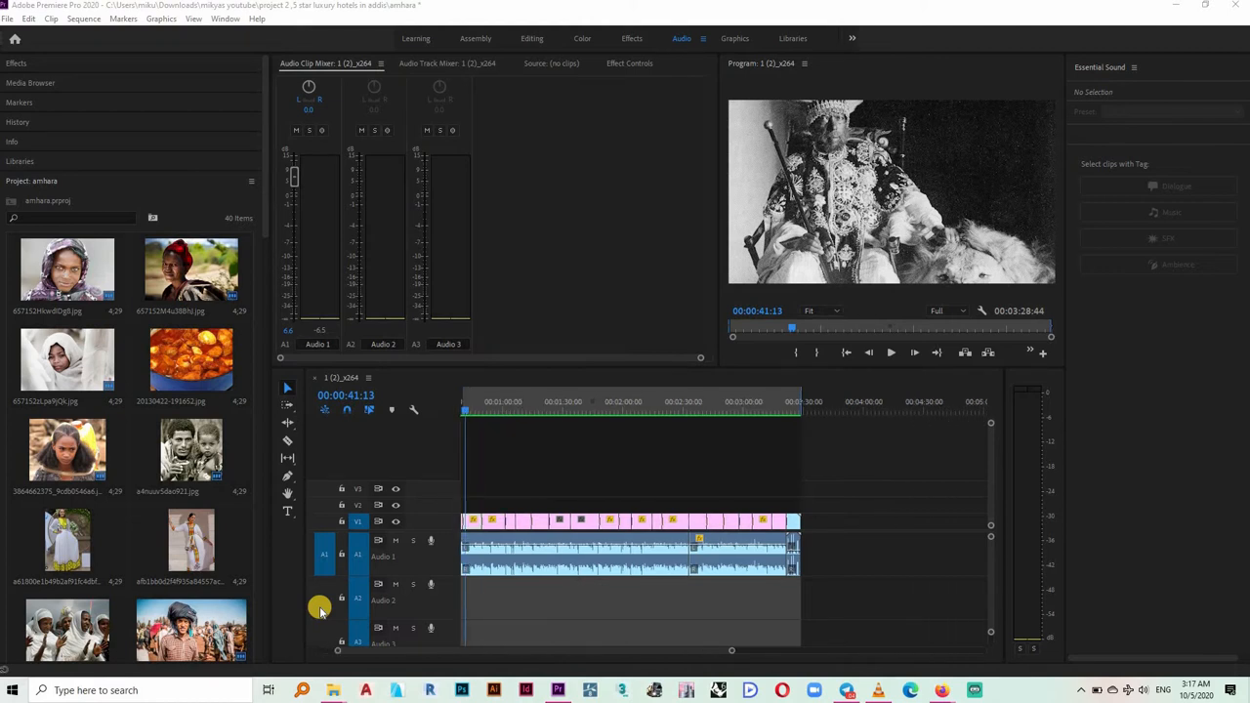
scroll(321, 608, up, 2)
scroll(321, 608, down, 3)
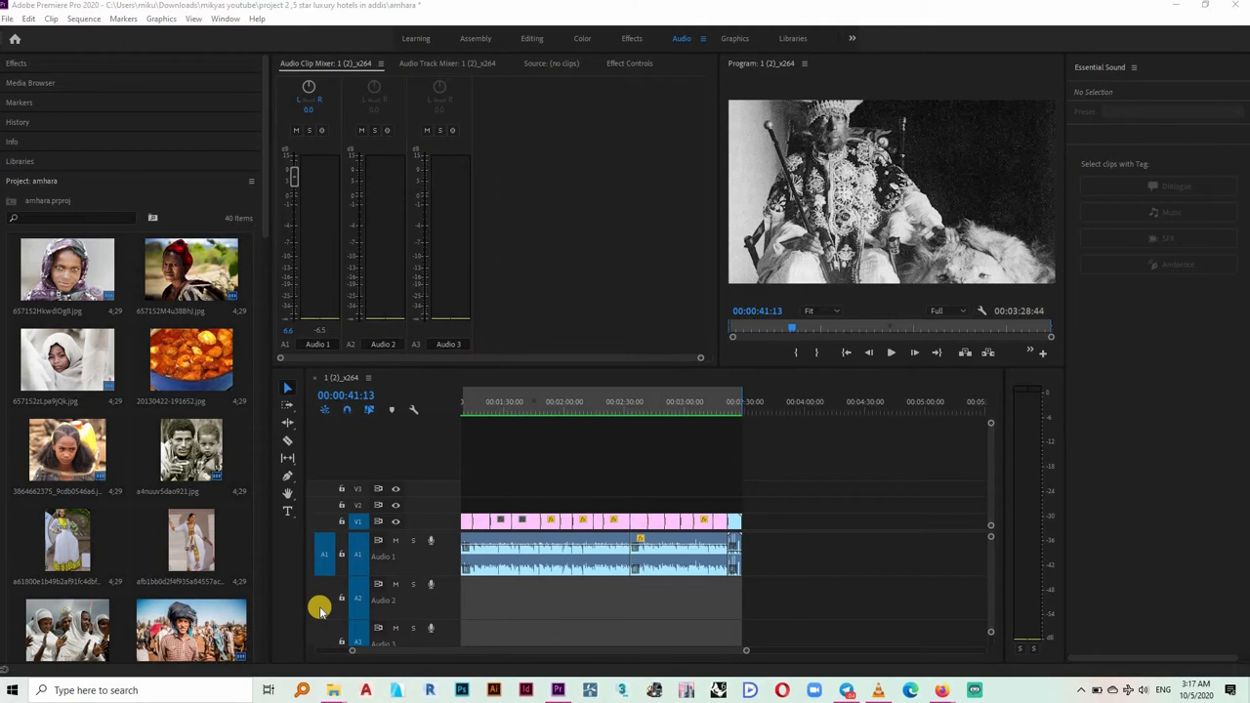
scroll(321, 609, up, 2)
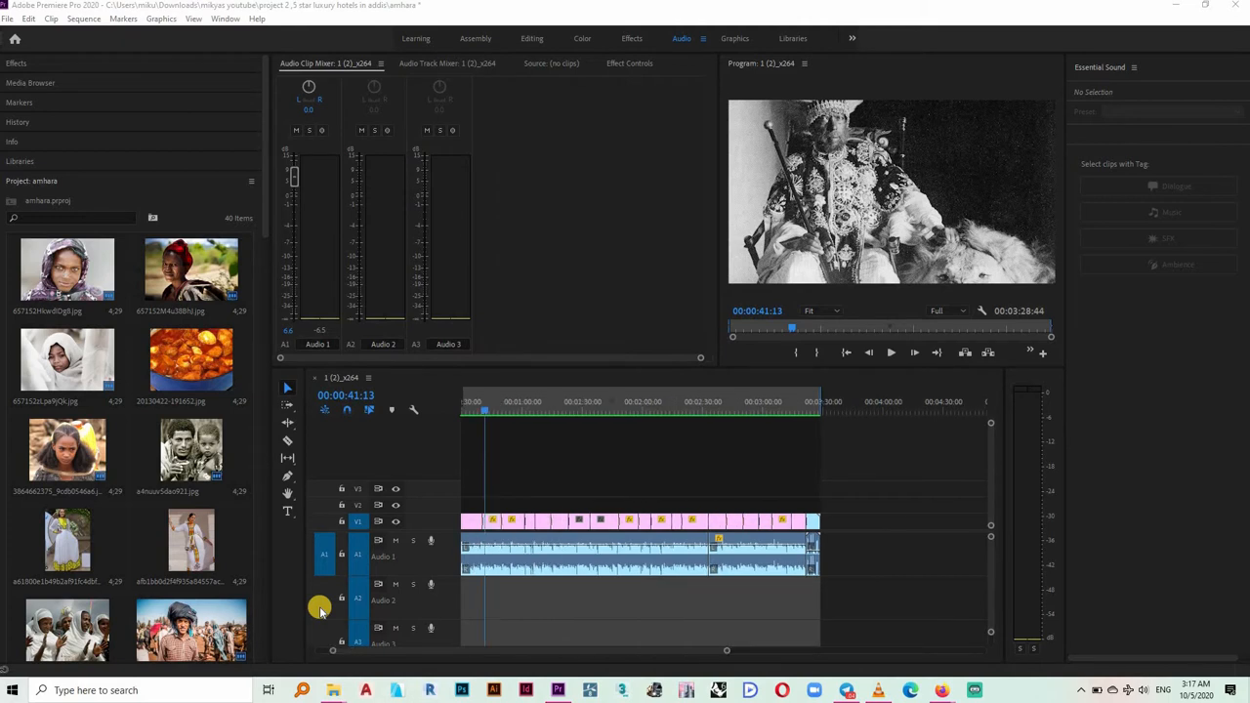
scroll(320, 609, up, 2)
scroll(320, 608, down, 3)
scroll(320, 608, up, 2)
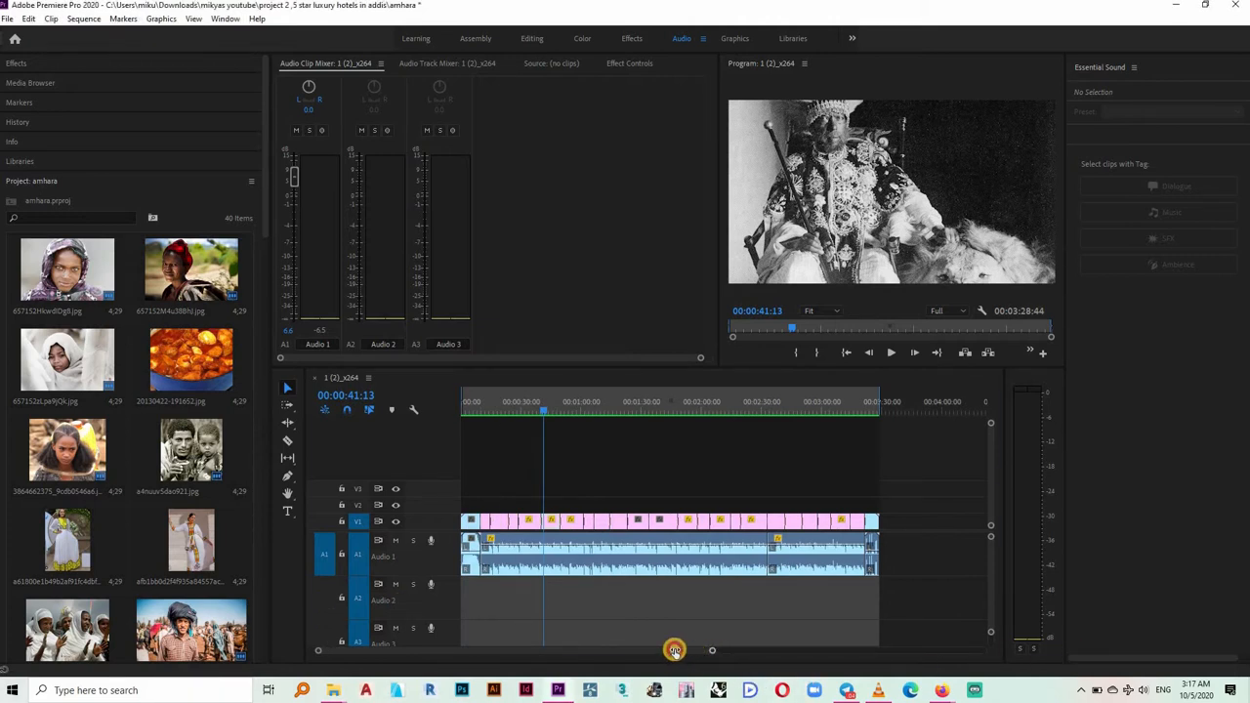
Zoom the timeline out slightly and make the audio tracks taller
drag(670, 650, 848, 652)
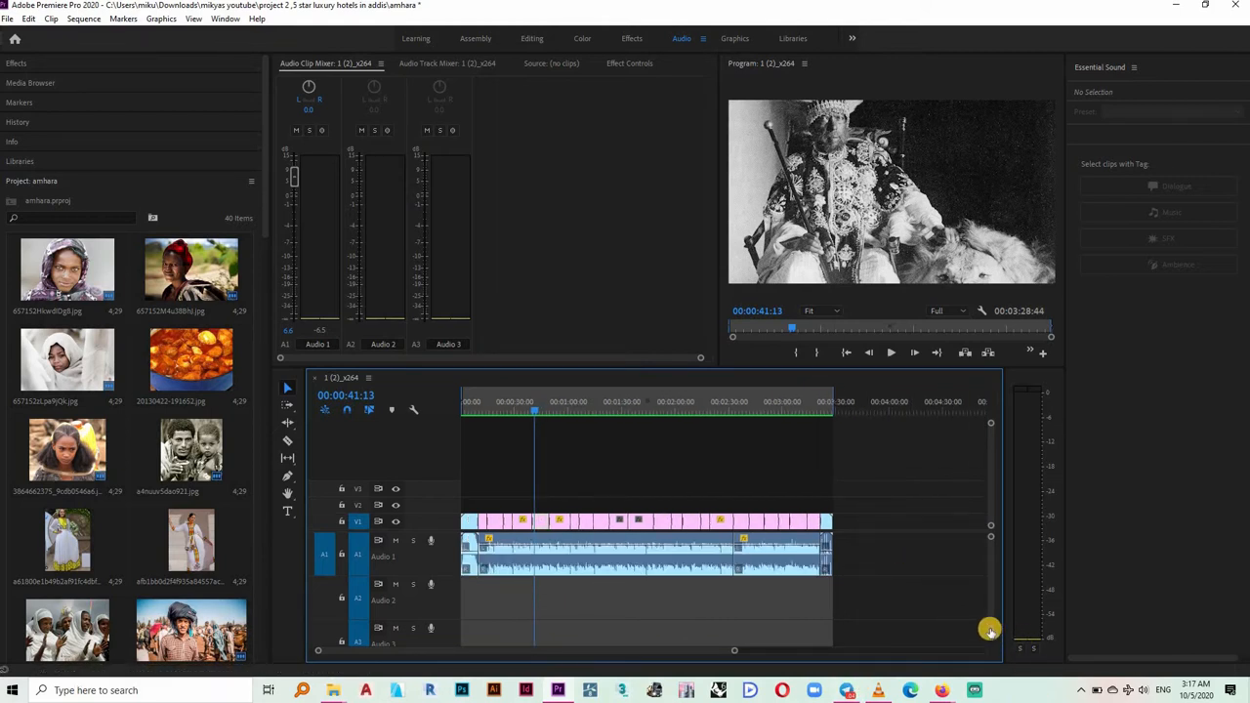
mouse_move(989, 633)
mouse_down()
mouse_move(987, 605)
mouse_move(994, 646)
mouse_up()
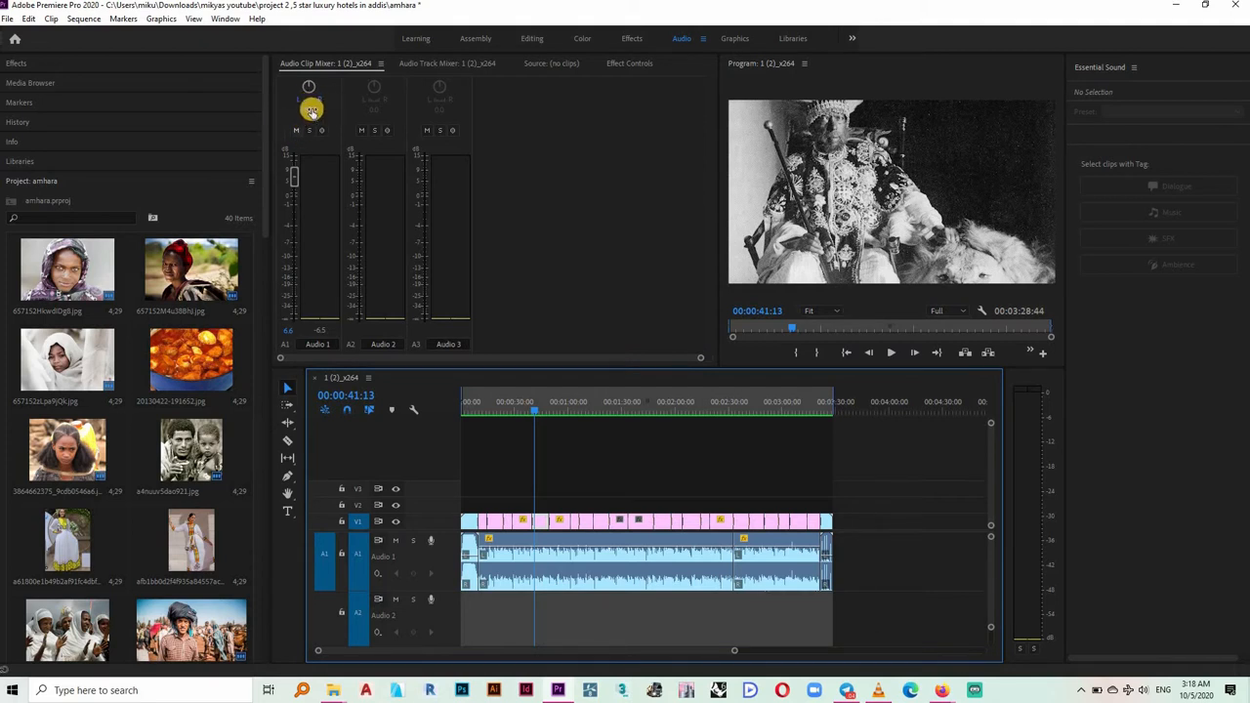
click(310, 109)
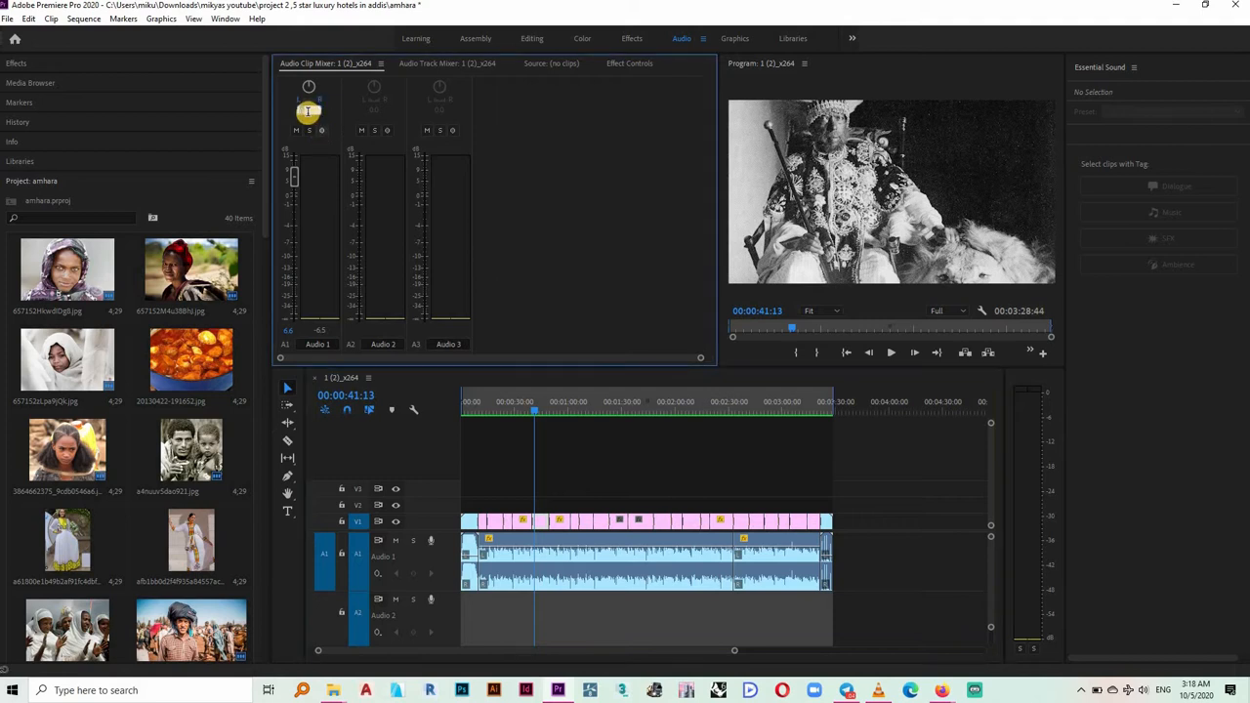
click(336, 94)
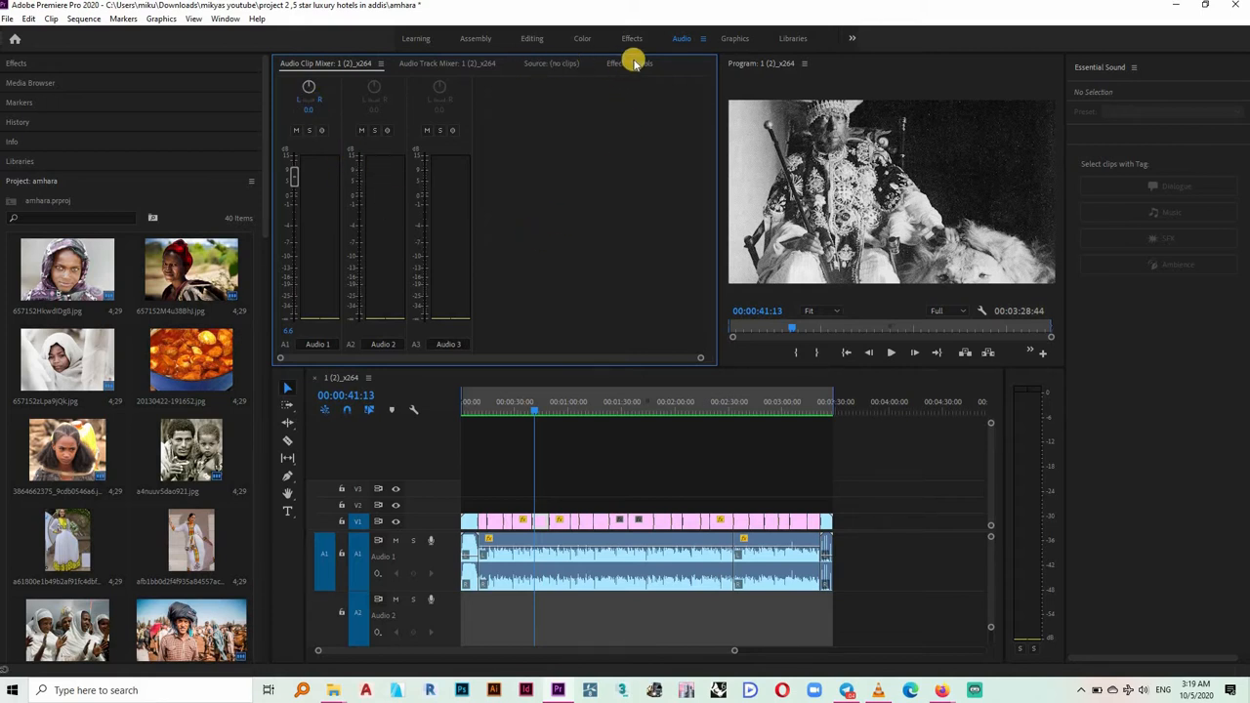
Set the volume level of the longest audio clip on Audio 1 to 7.7 dB at 00:00:41:13 in Effect Controls
click(634, 64)
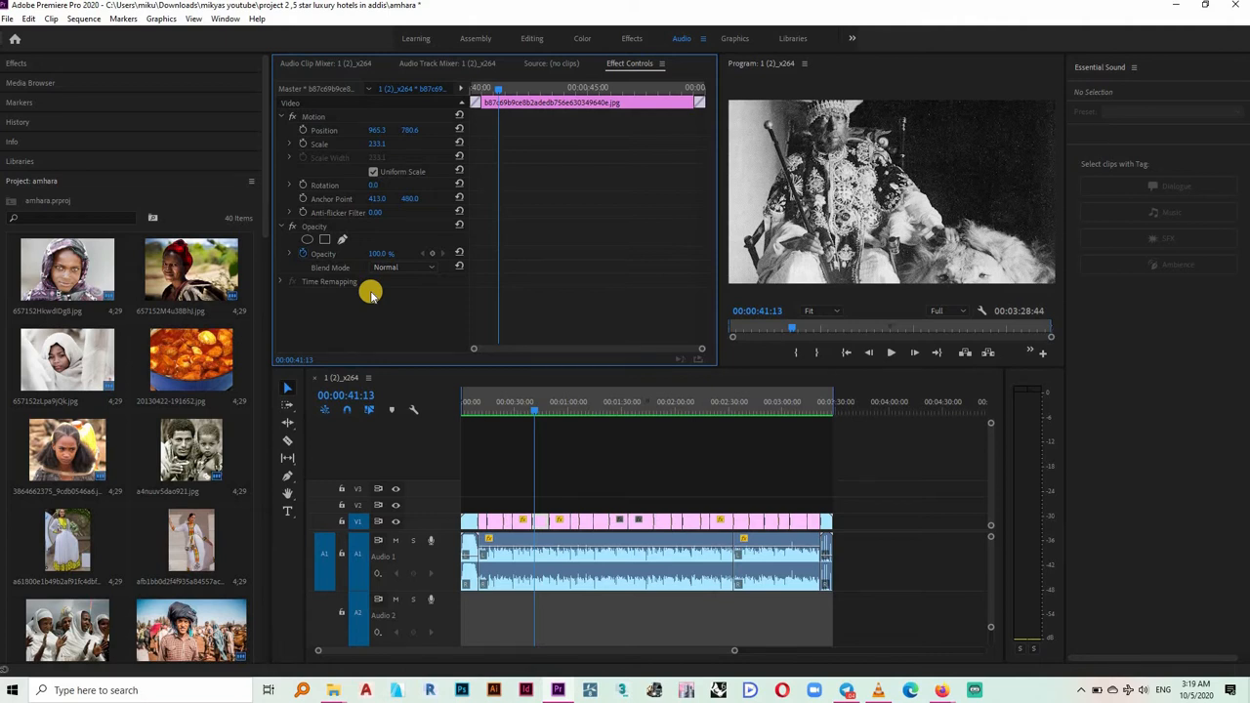
click(652, 560)
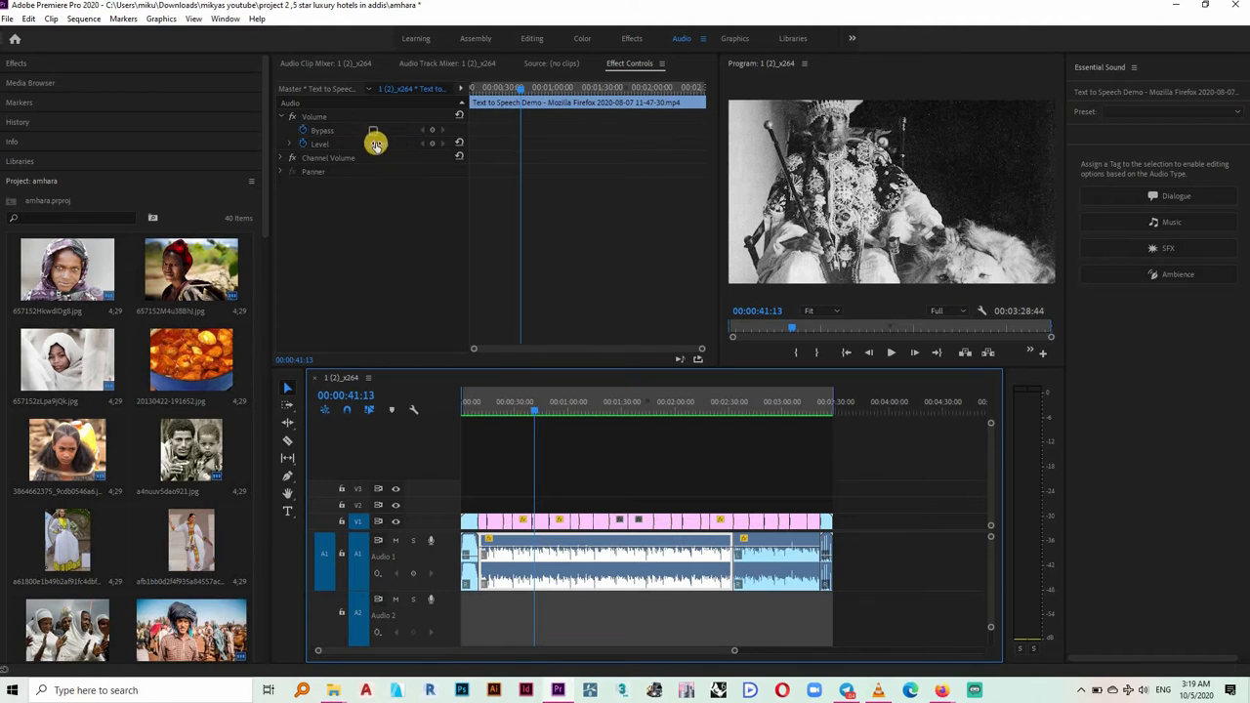
click(376, 143)
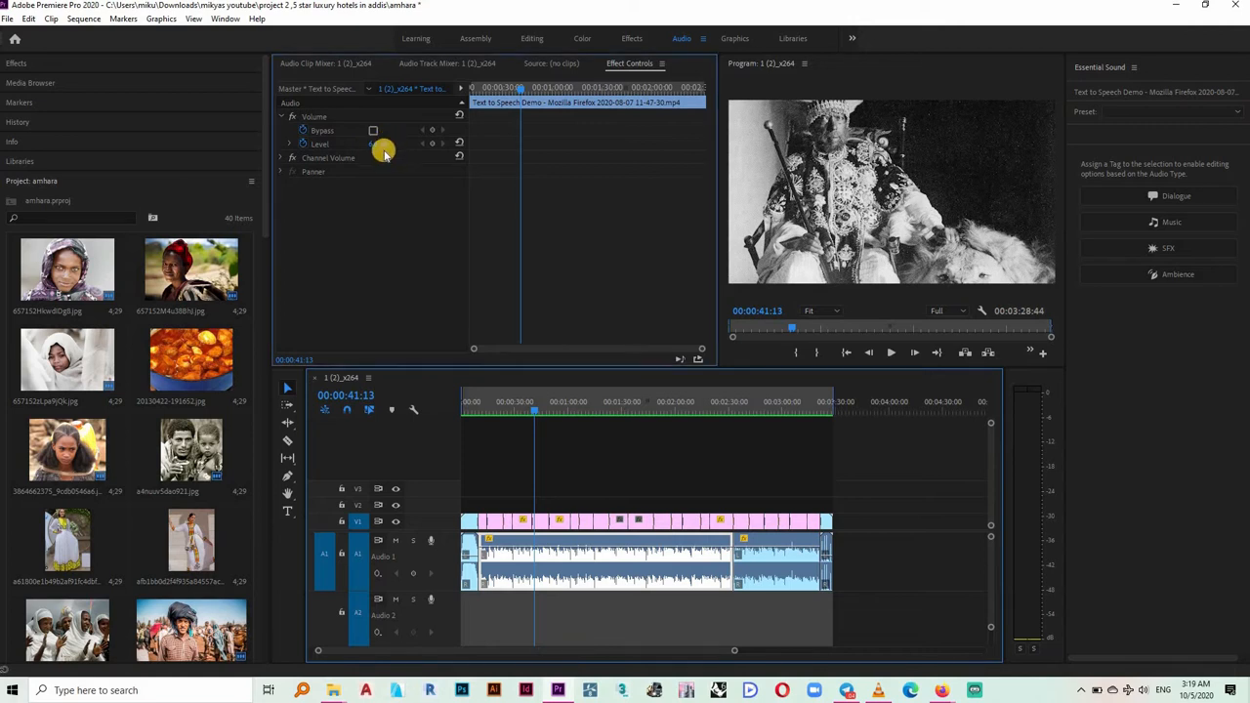
click(397, 206)
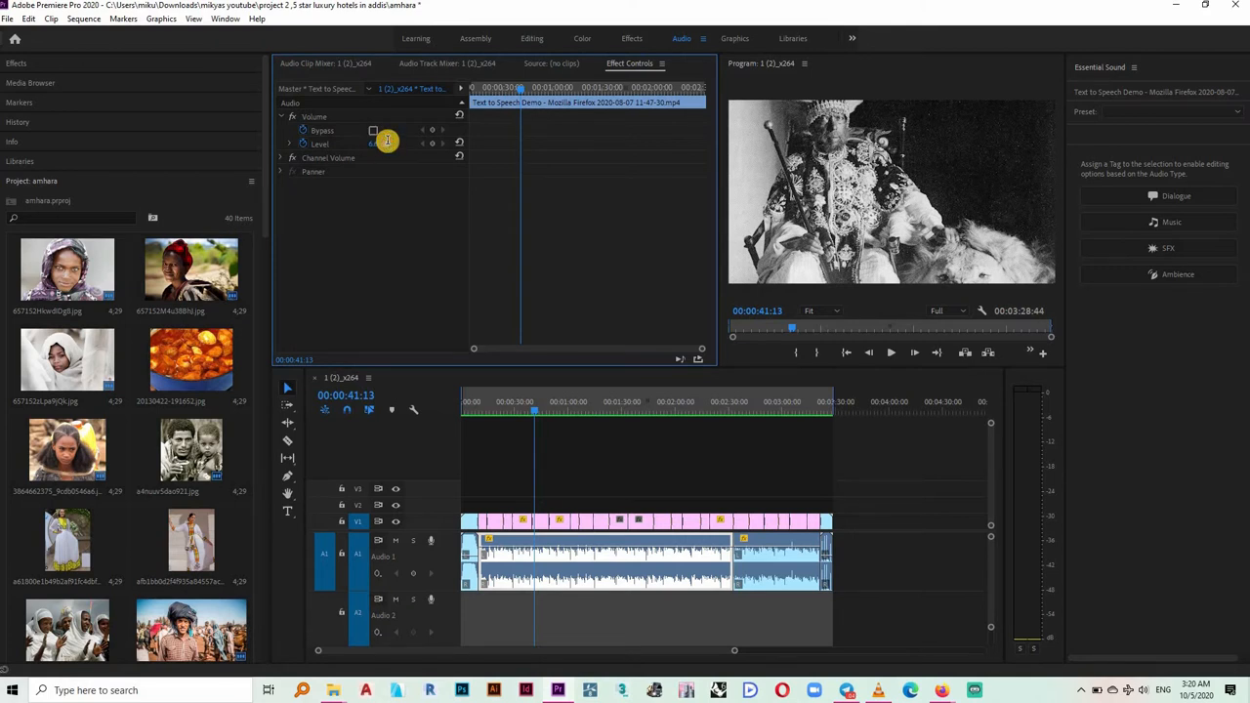
click(385, 142)
drag(388, 144, 381, 143)
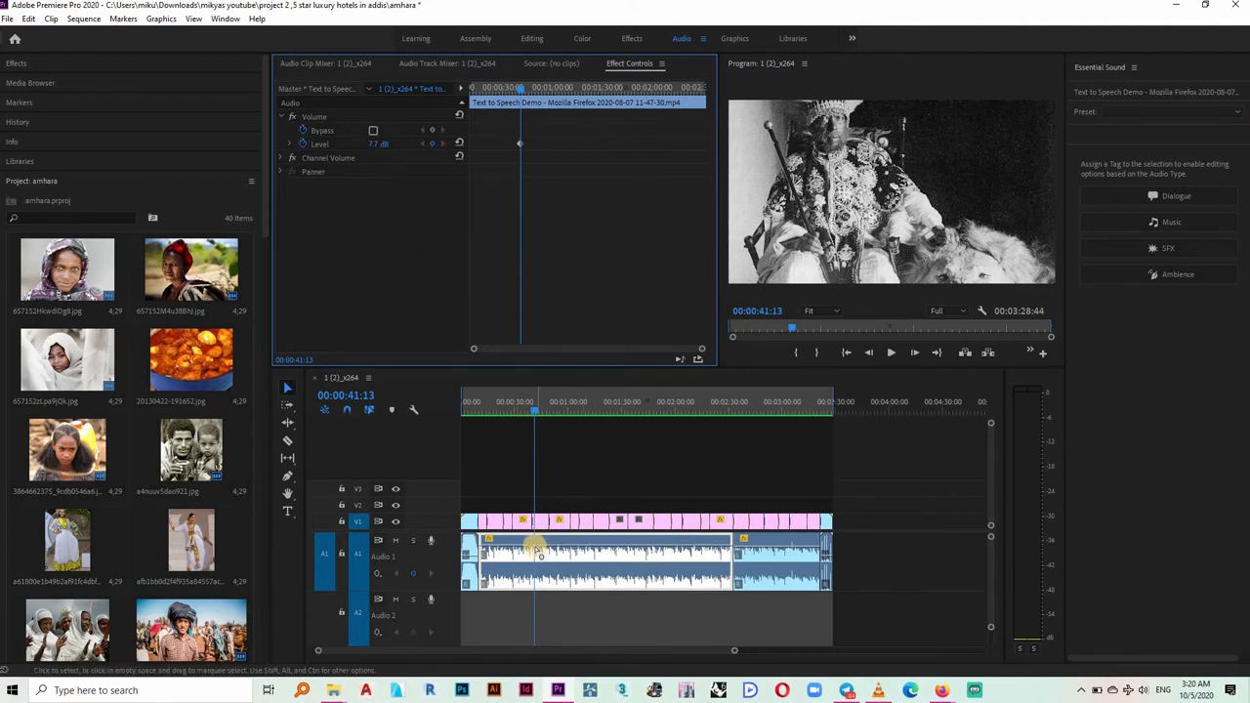
mouse_move(535, 549)
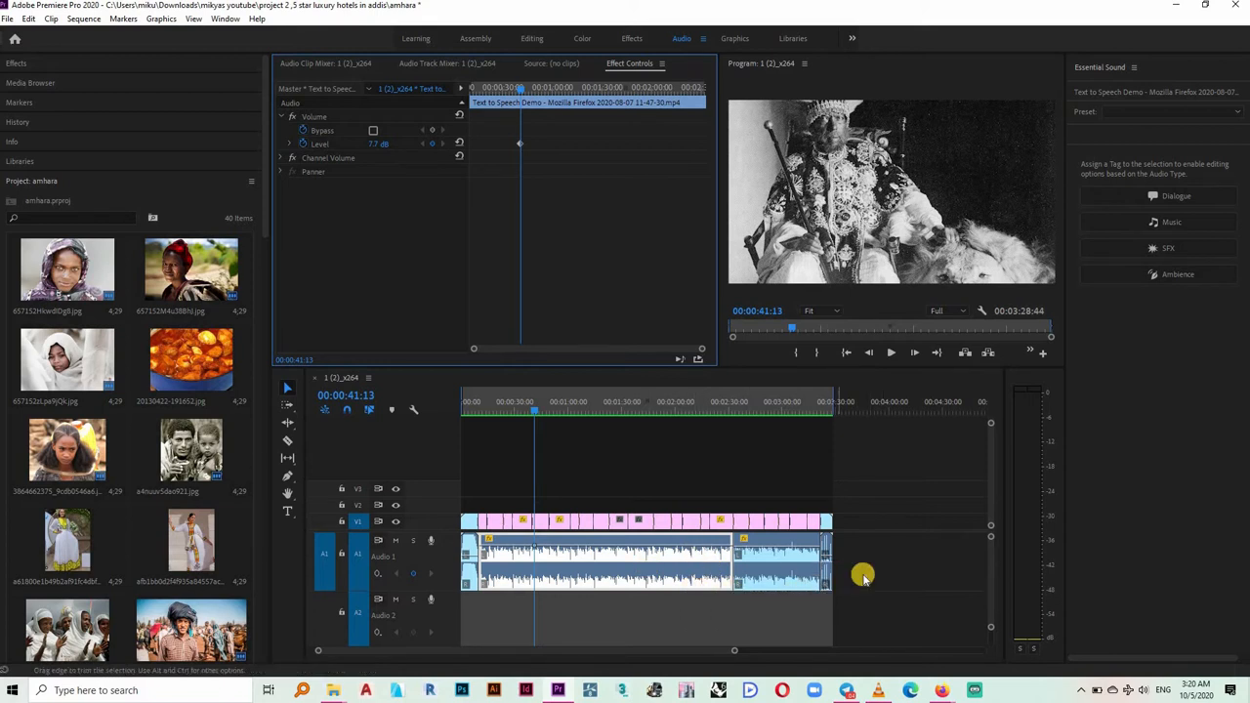
Select all Audio 1 clips after the first, tag them as Dialogue, and set their clip volume level to -1.9 dB
drag(892, 567, 562, 609)
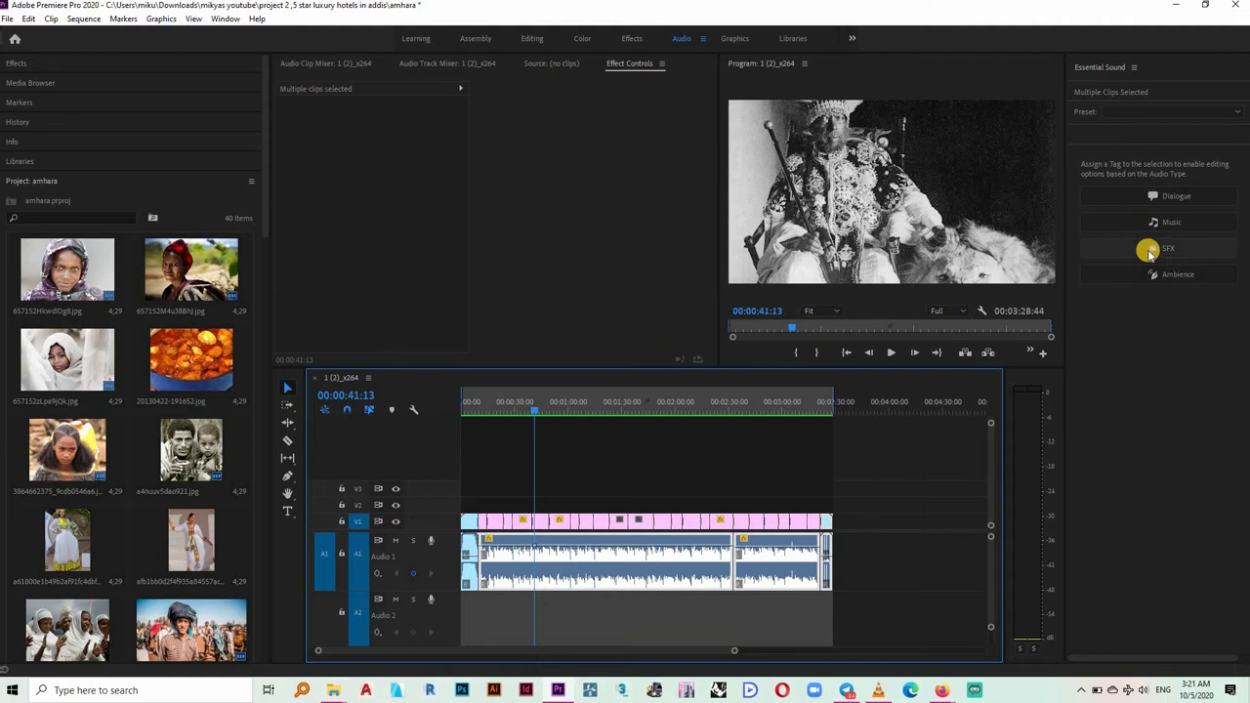
click(1120, 203)
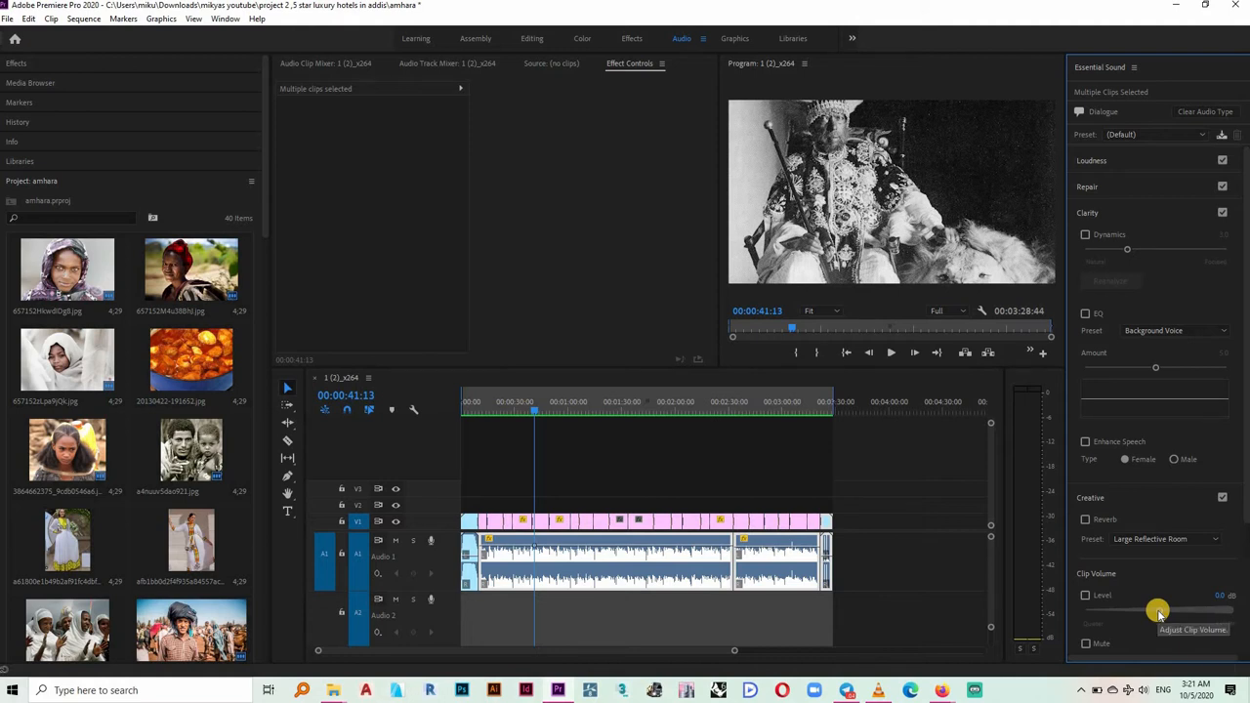
drag(1159, 612, 1215, 617)
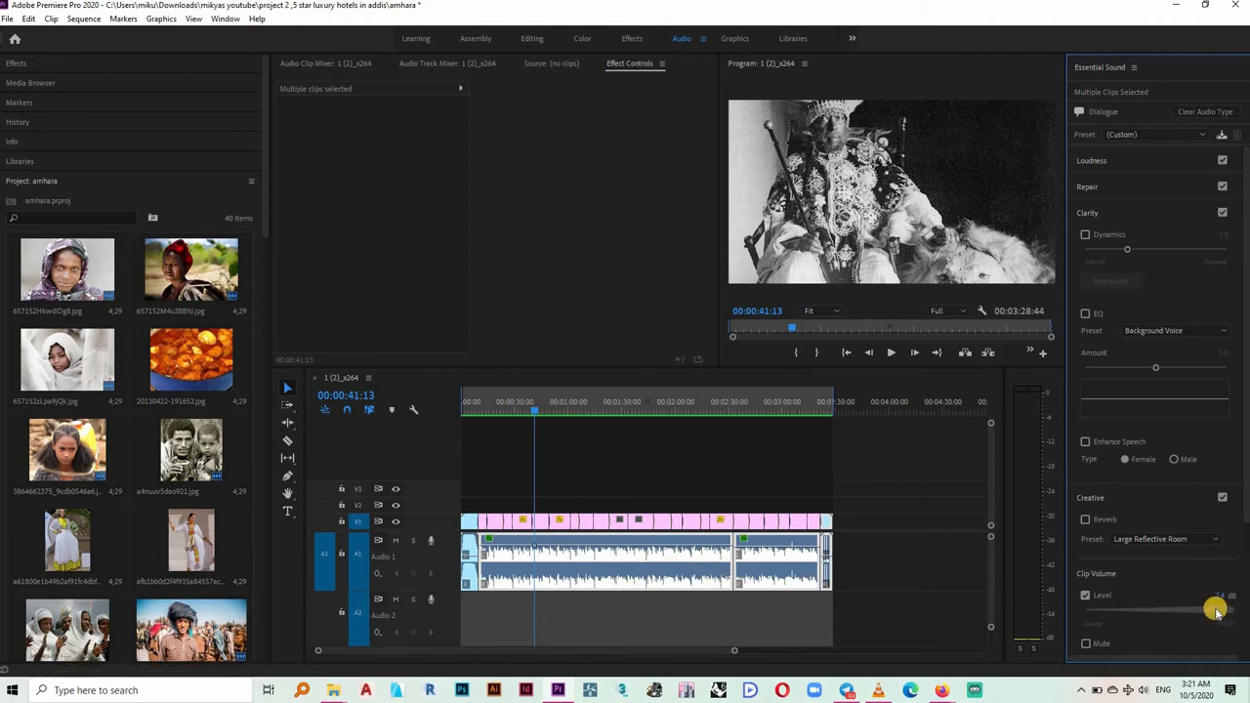
drag(1215, 612, 1157, 612)
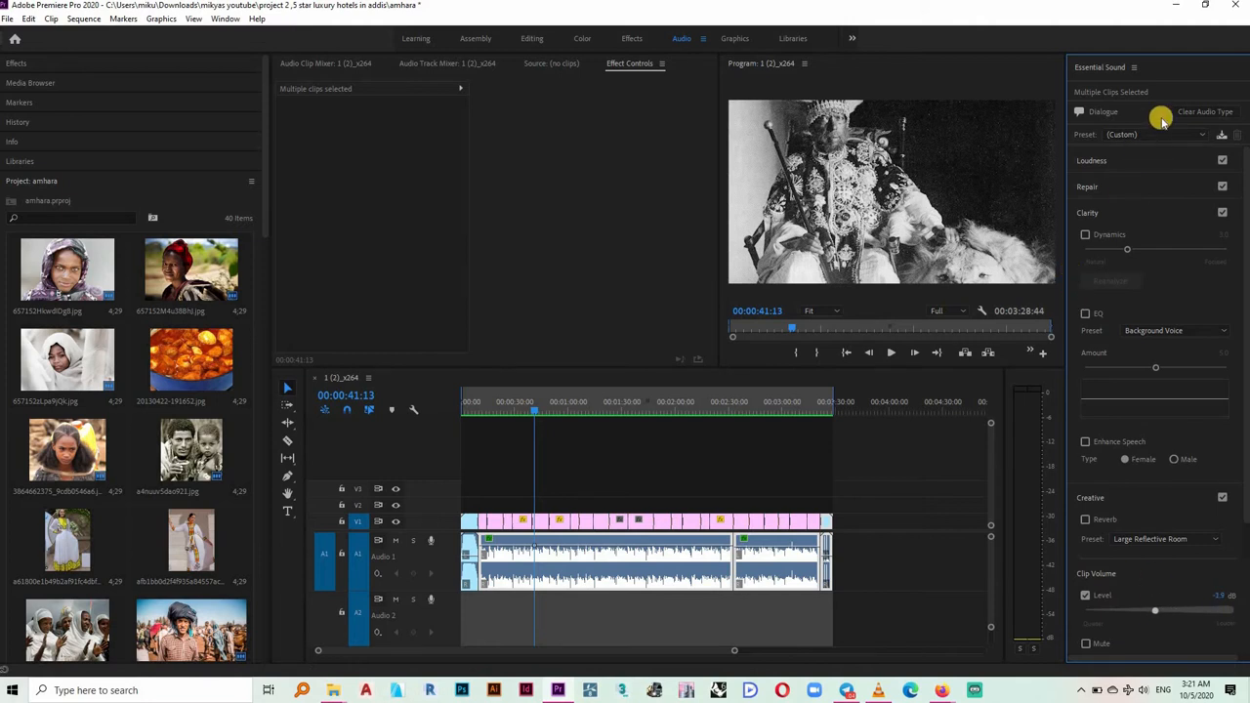
Auto-match the loudness of the selected dialogue clips and reset the match
click(1088, 162)
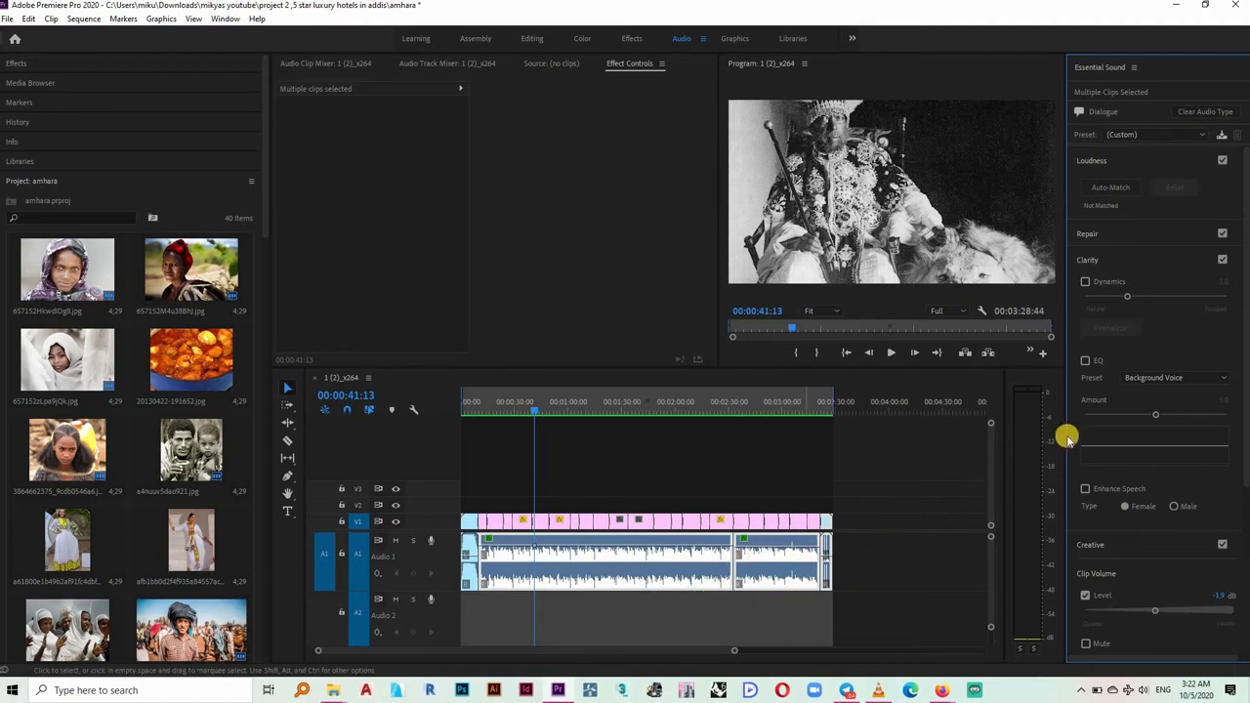
click(1179, 190)
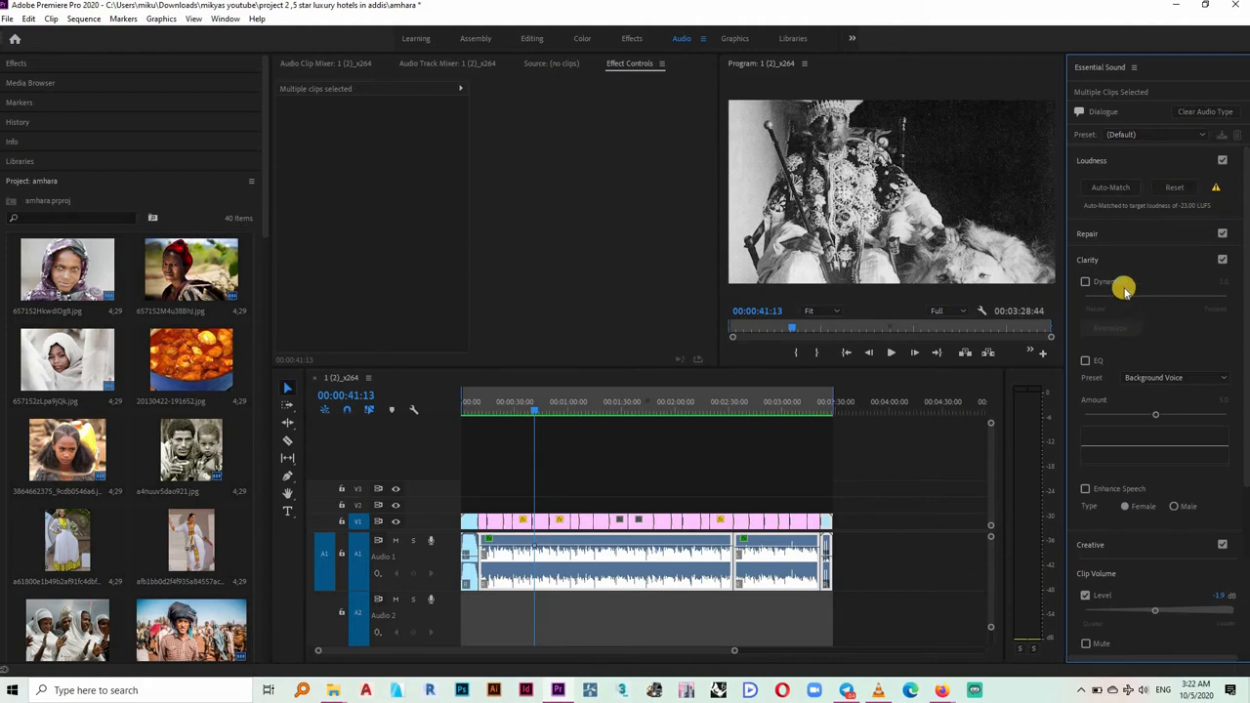
click(1178, 190)
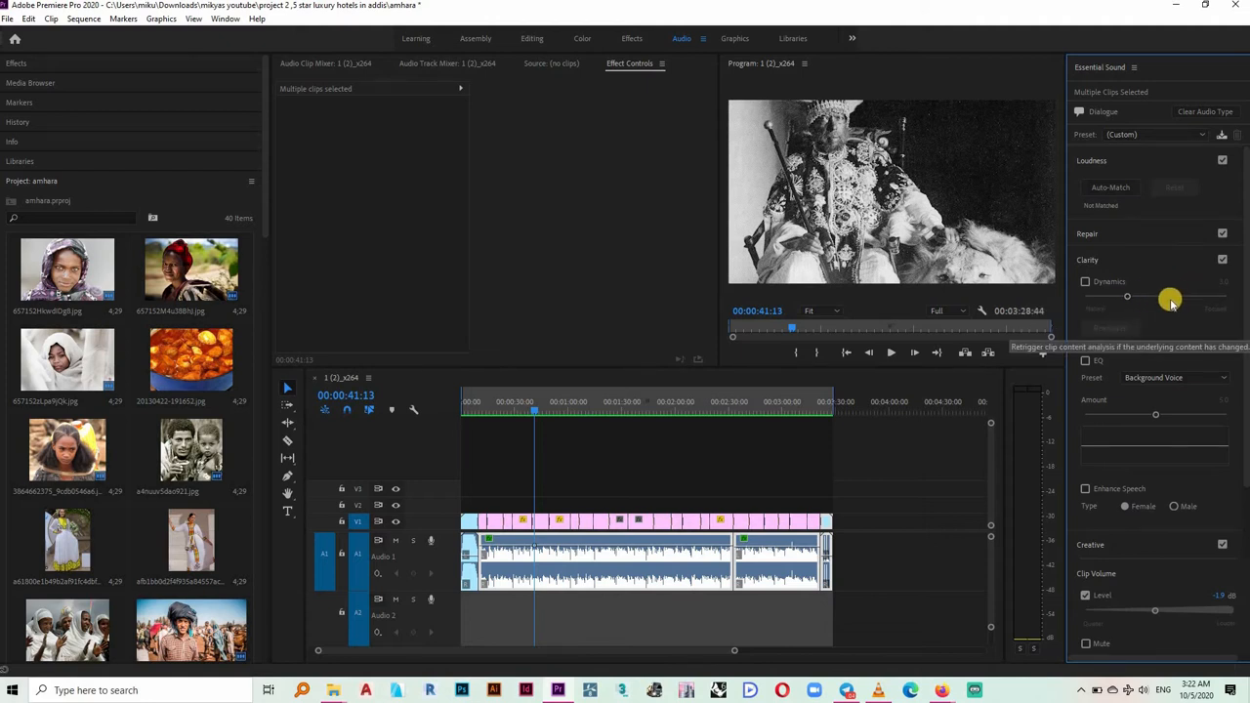
Review the dialogue EQ presets, keeping Background Voice, and set the selected clips' volume level to 4.1 dB
click(1215, 381)
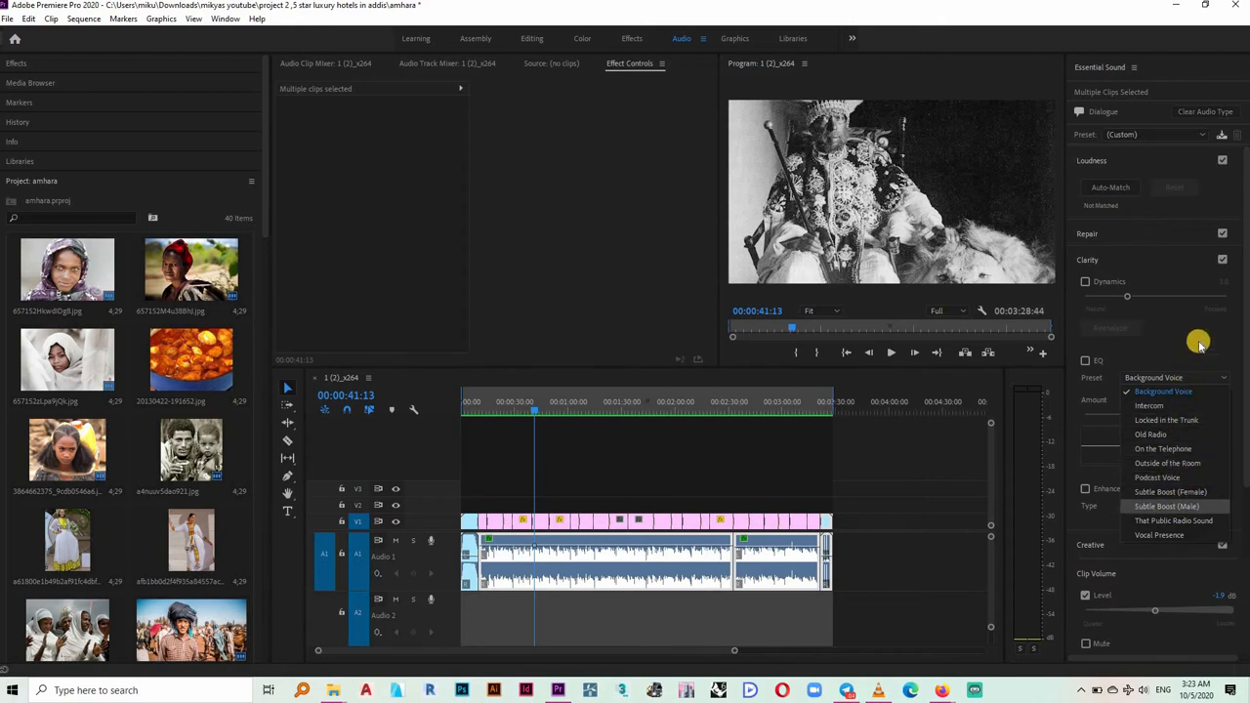
click(1175, 390)
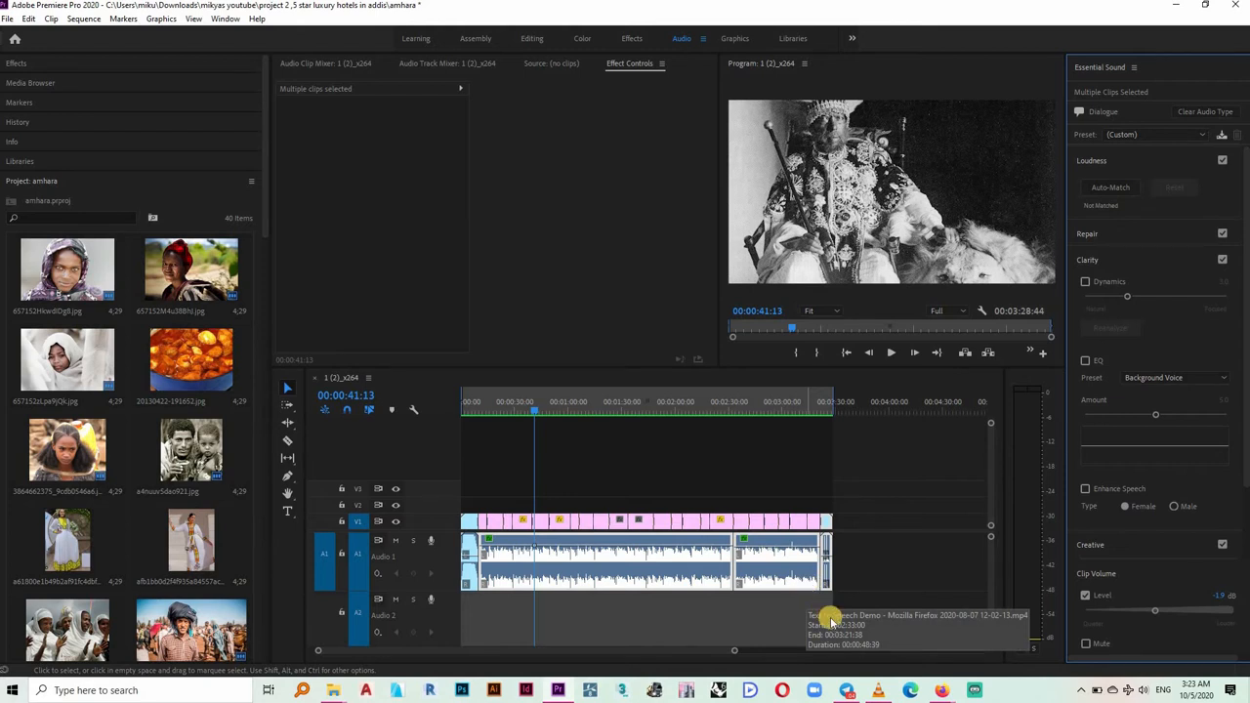
drag(1154, 609, 1198, 618)
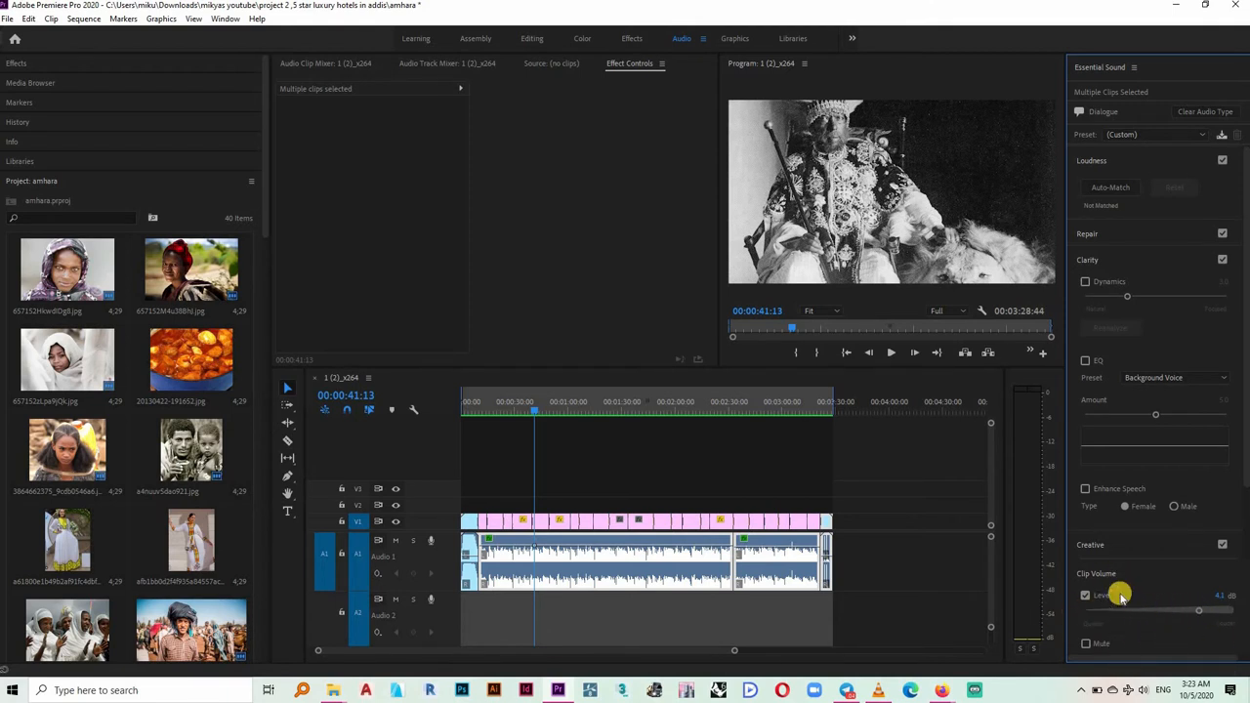
Replace the selected clips' Dialogue tag with Music to view its options, and clear the Music tag
click(1204, 112)
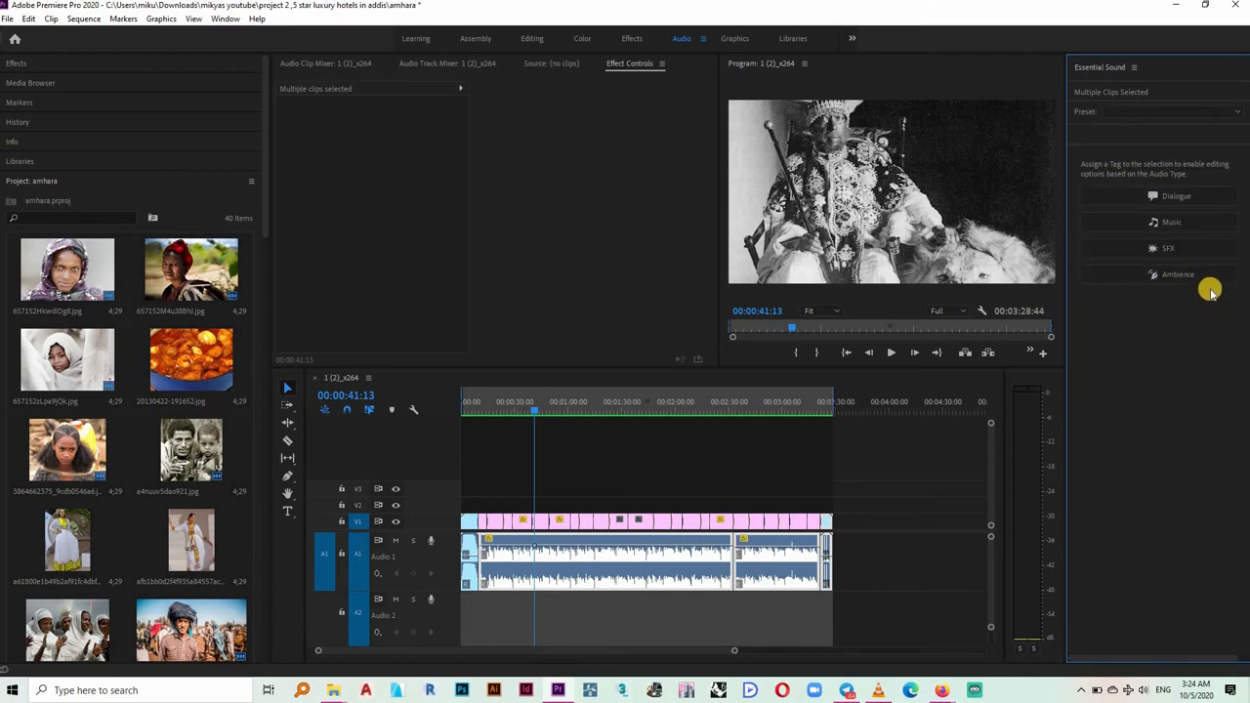
click(1193, 225)
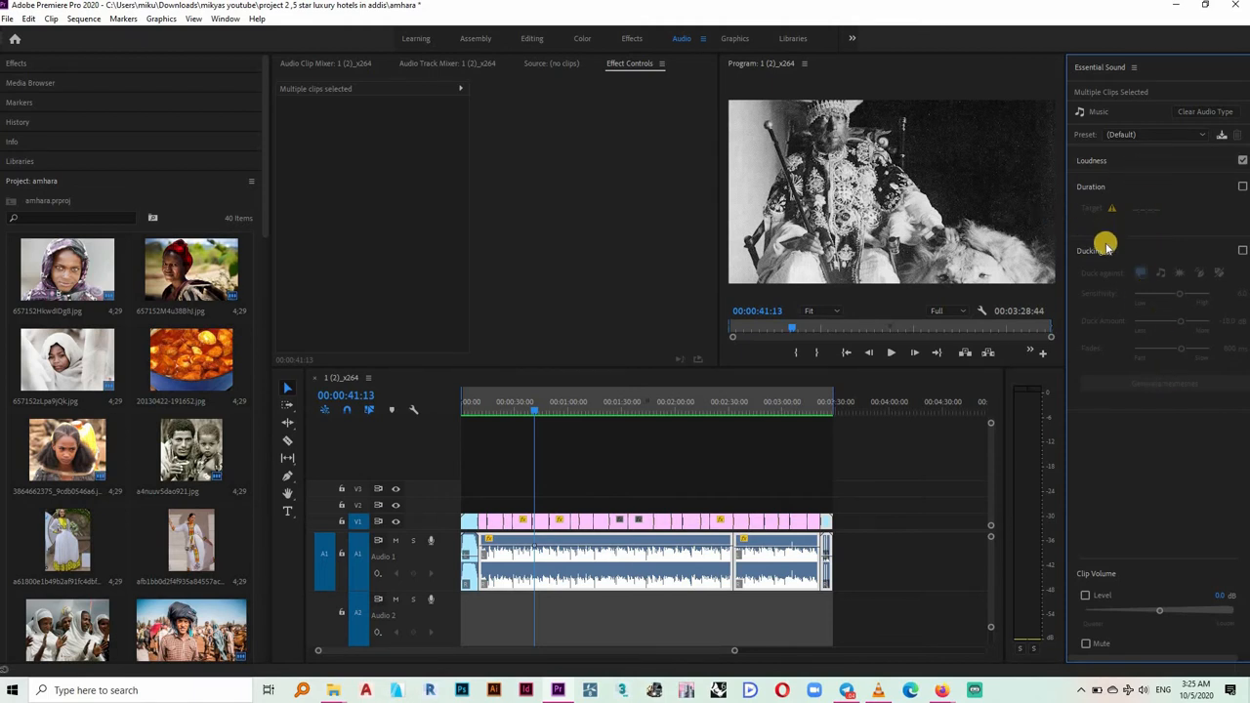
click(1214, 112)
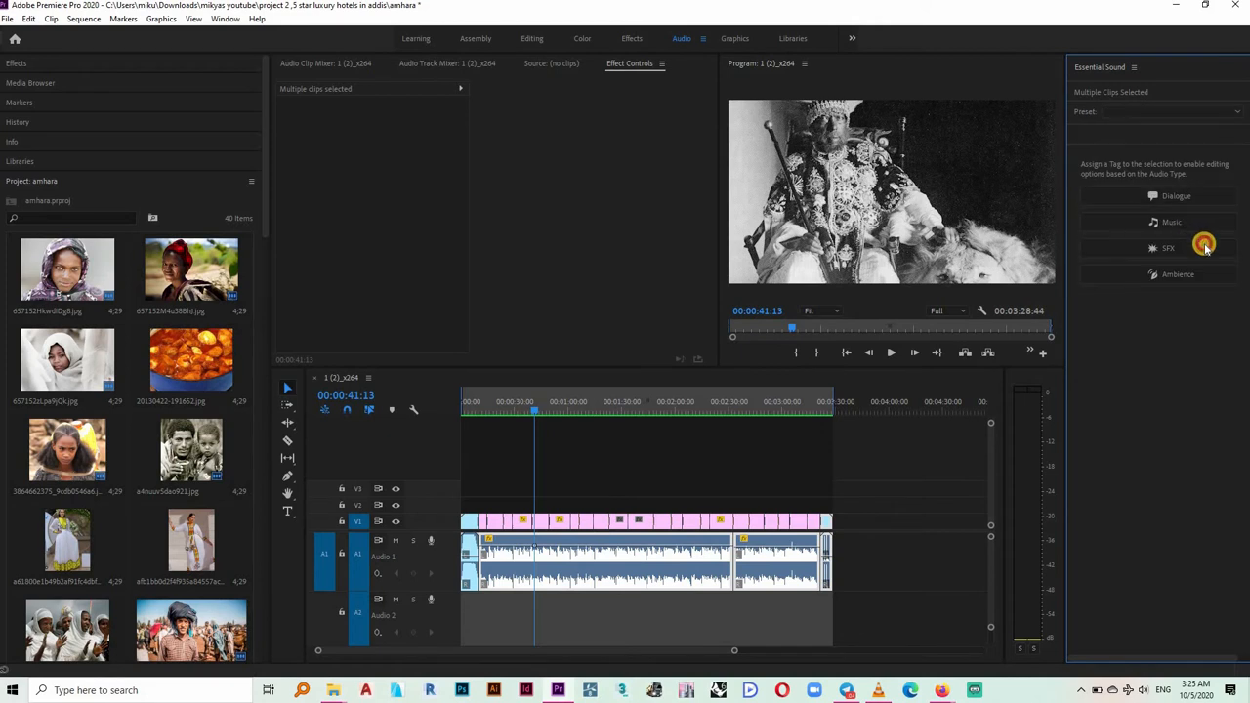
Tag the selected clips as SFX to examine the reverb presets and pan position, and clear the tag
click(1204, 246)
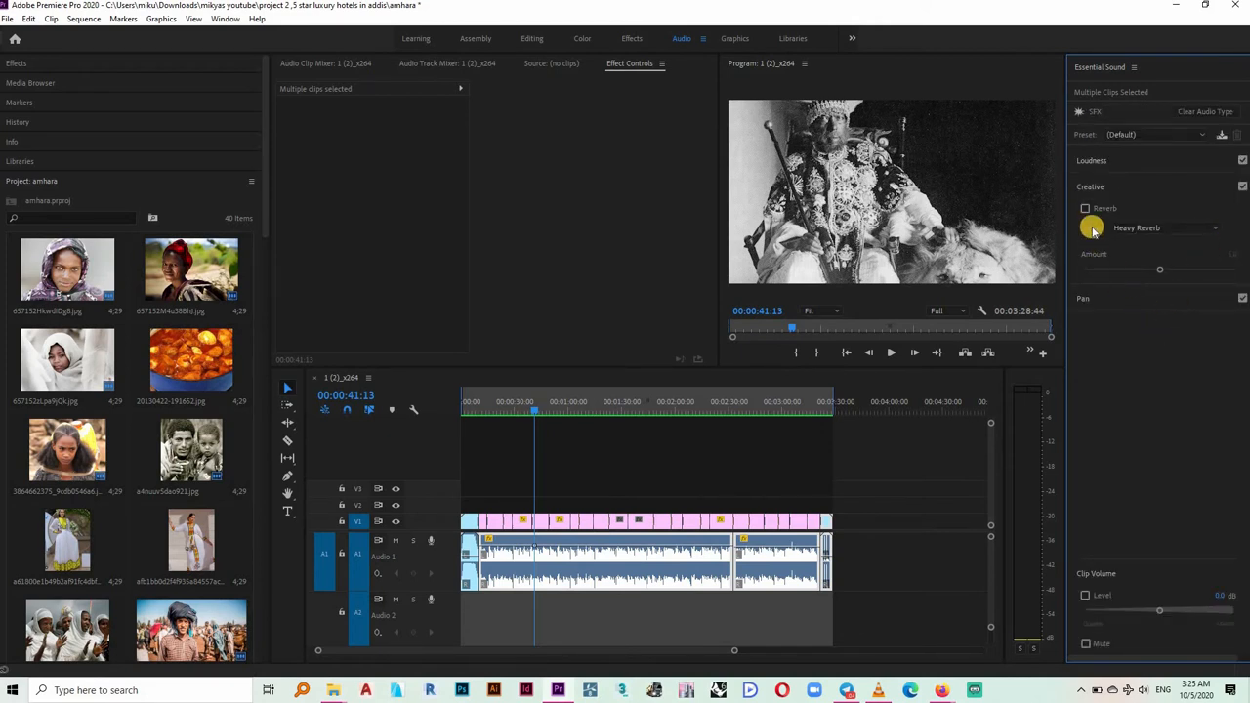
click(1215, 227)
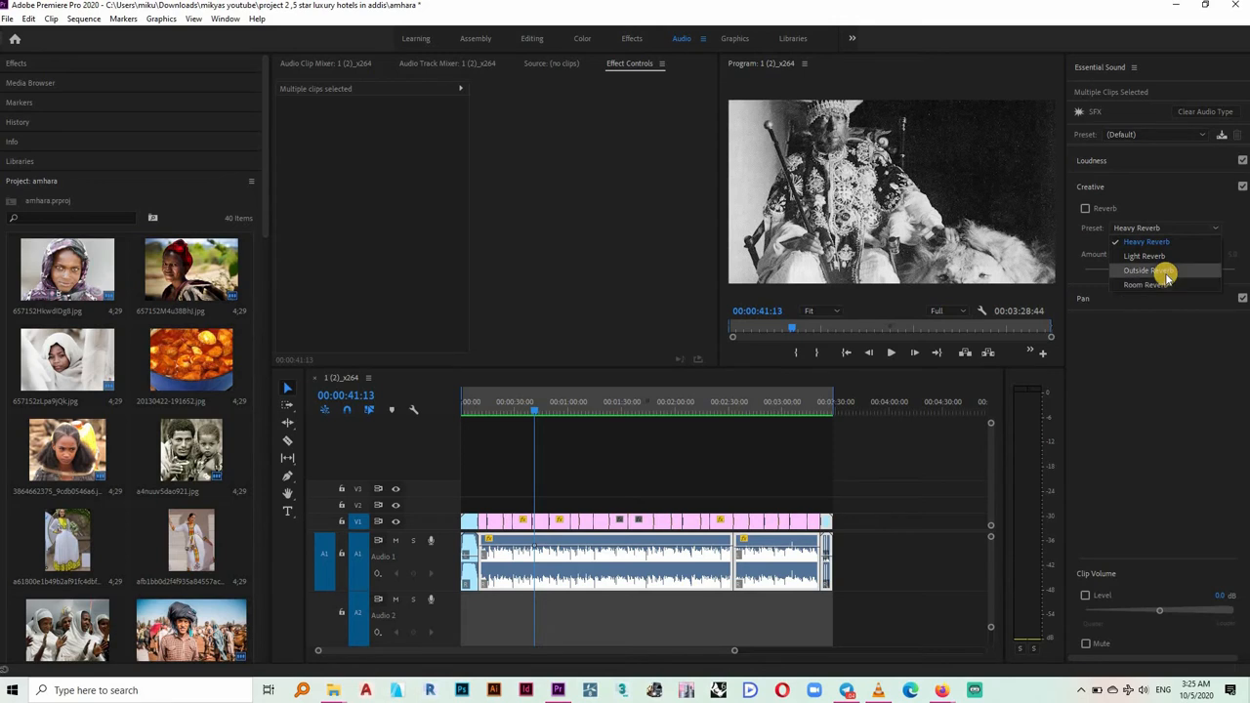
click(1160, 335)
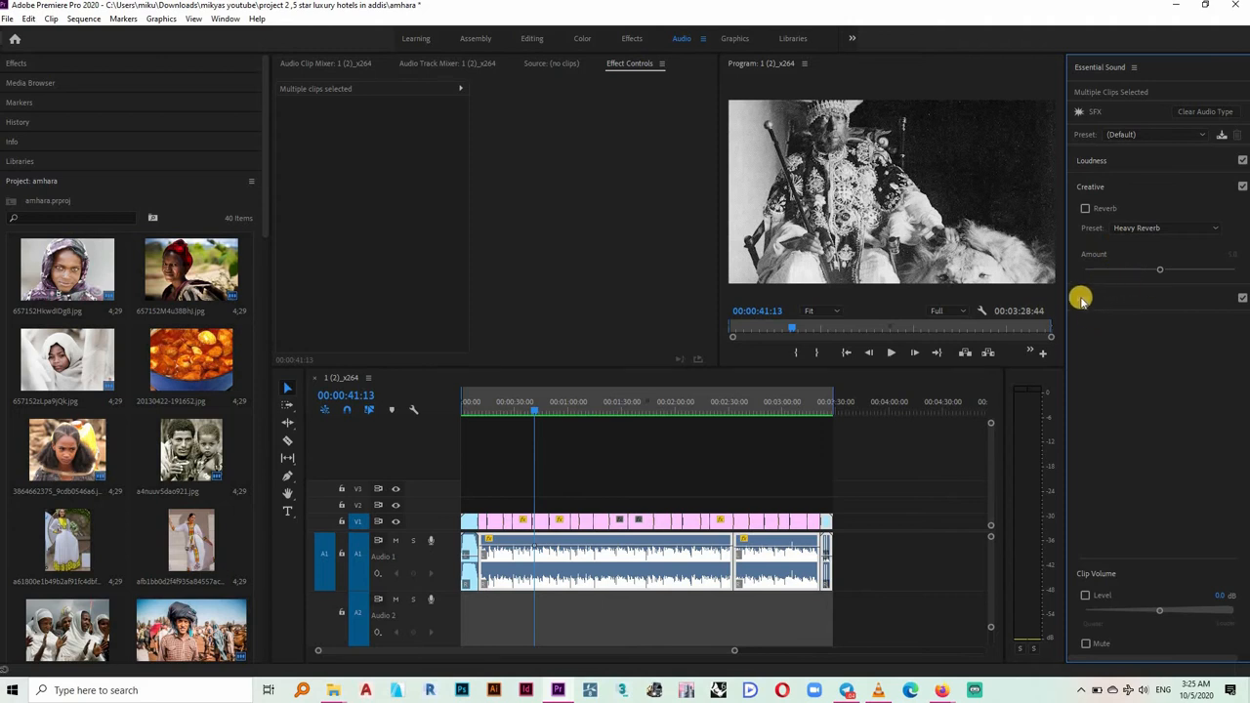
click(1081, 298)
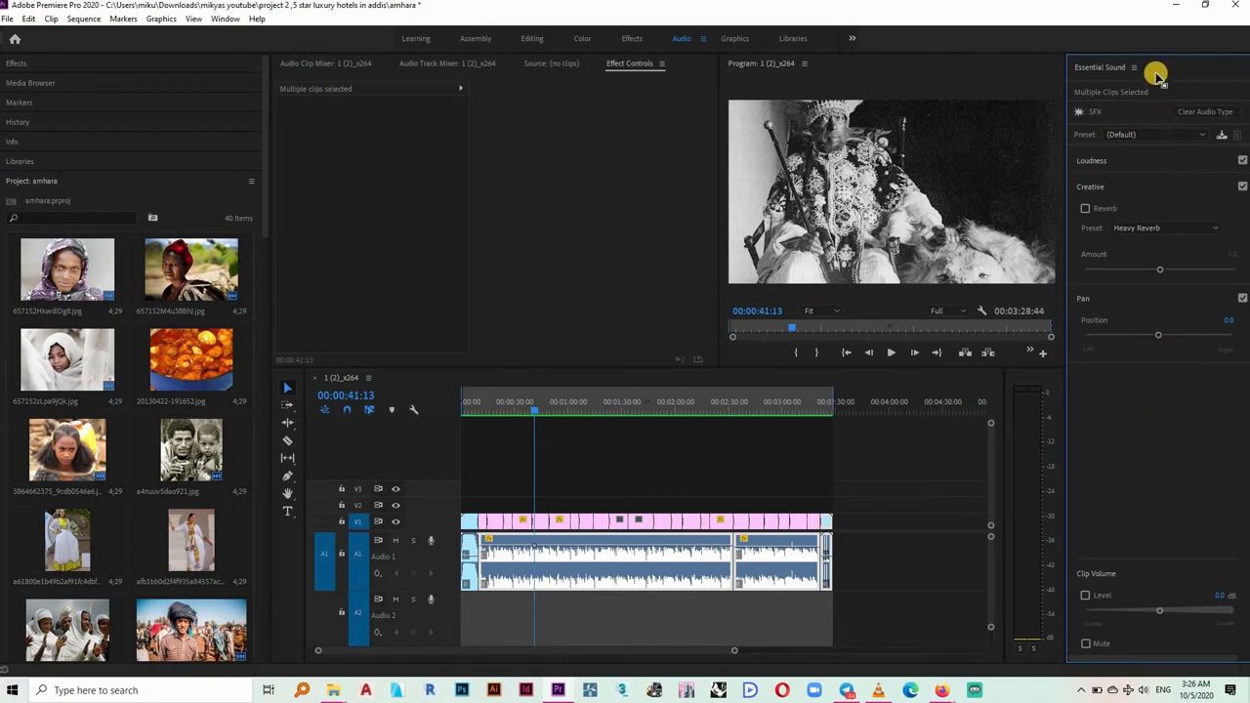
click(1216, 111)
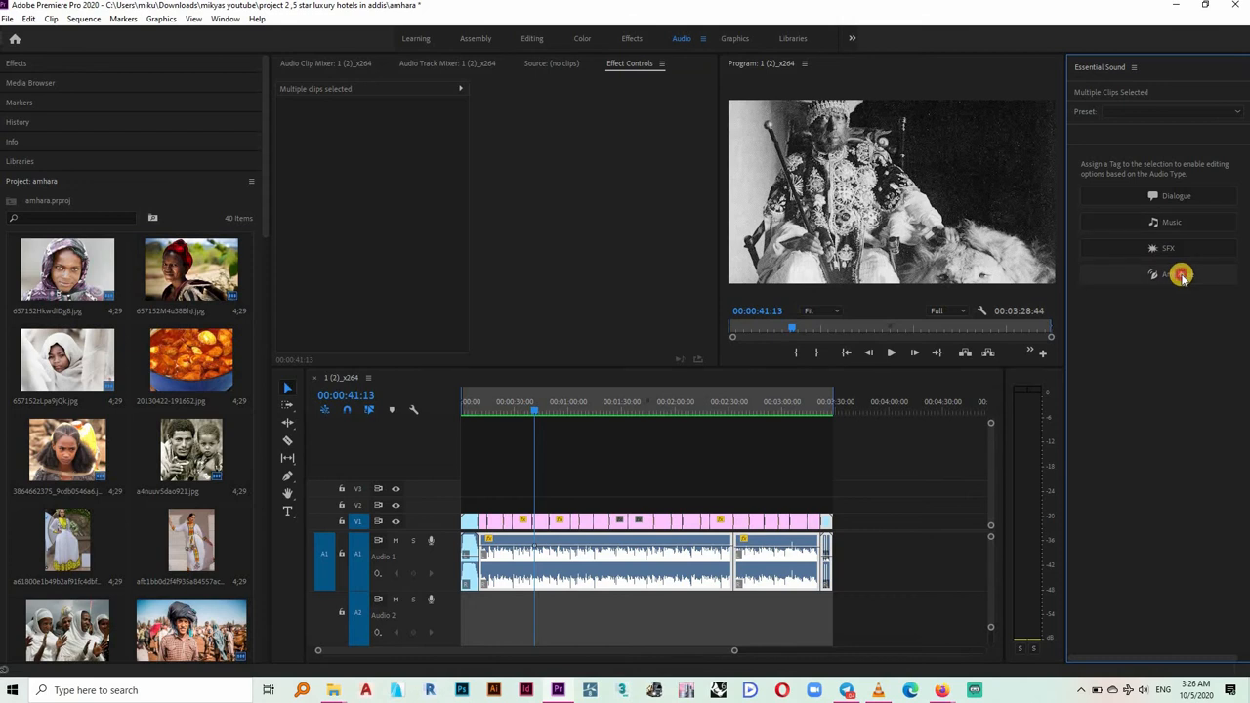
Tag the selected audio clips as Ambience and review its presets, keeping (Default)
click(1178, 277)
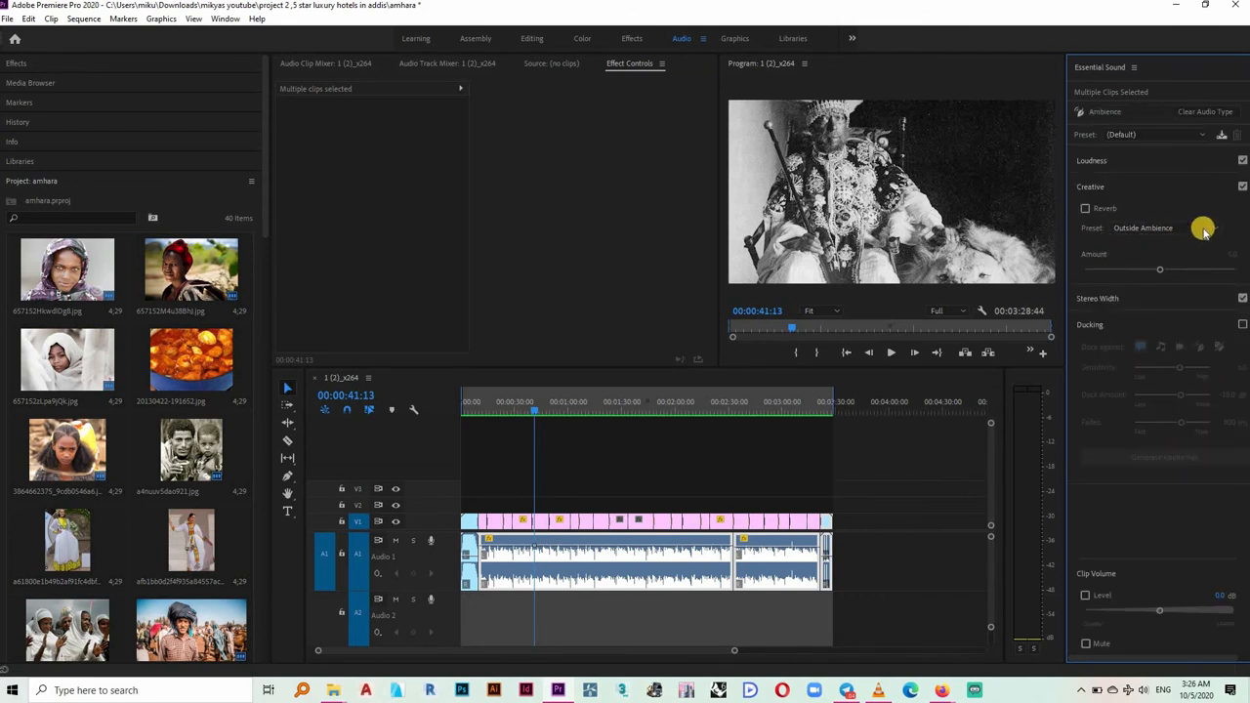
click(1202, 135)
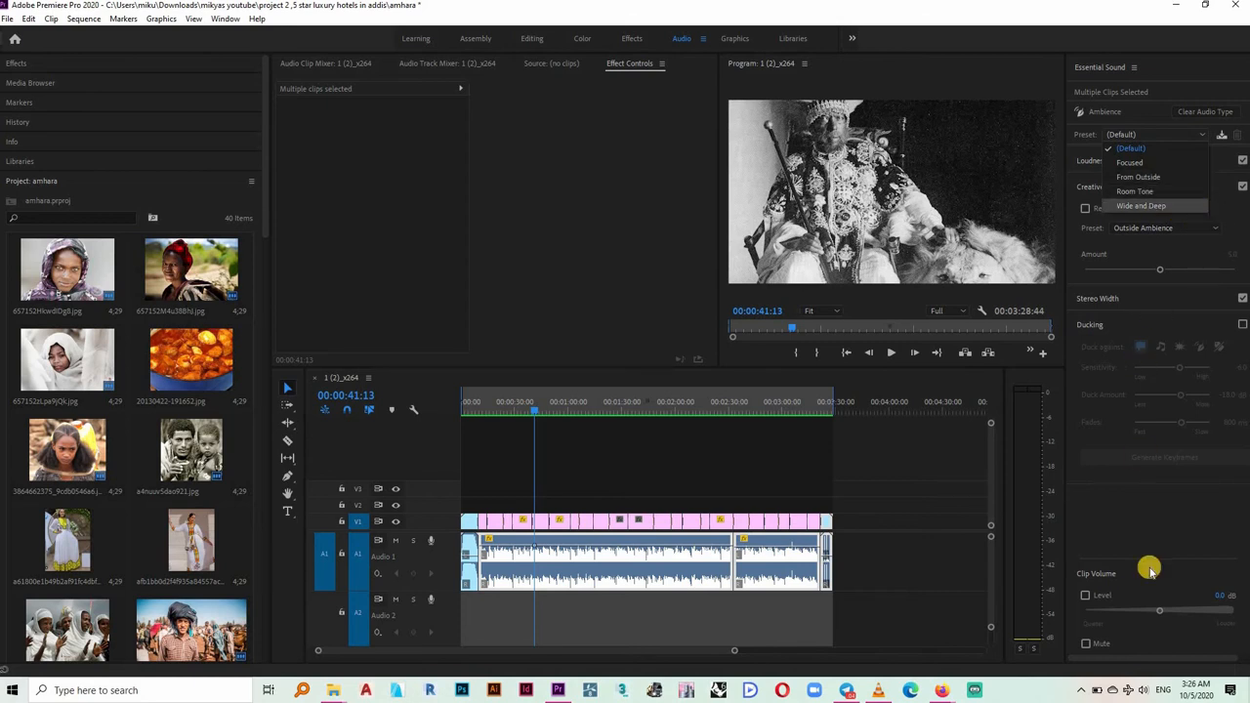
click(1126, 518)
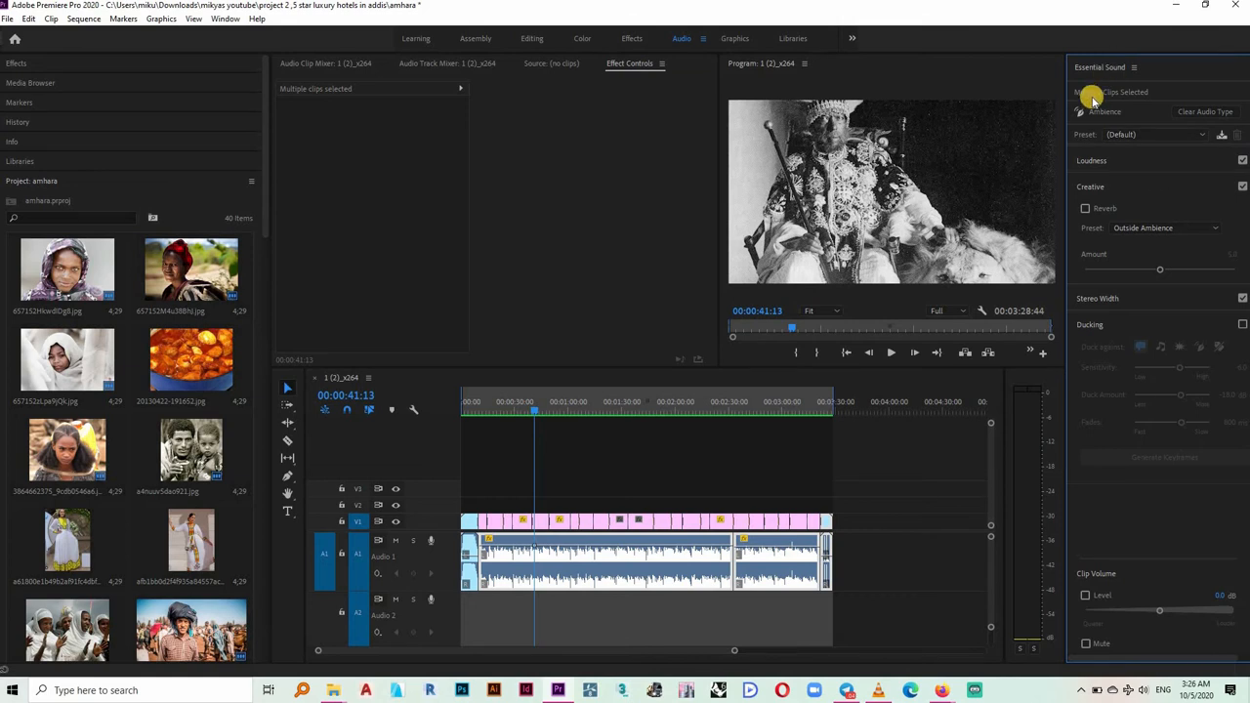
Clear the Ambience tag from the selected clips, tag them as Dialogue to examine the Repair options, and clear that tag
click(1193, 111)
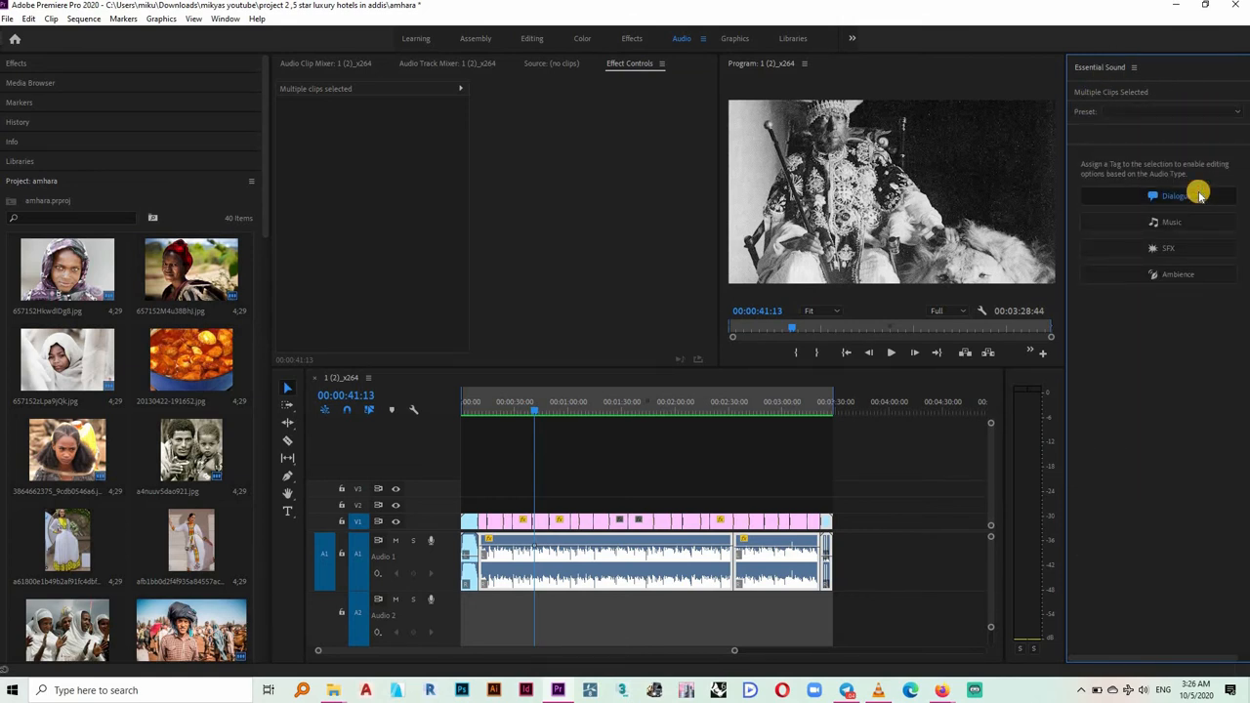
click(1199, 195)
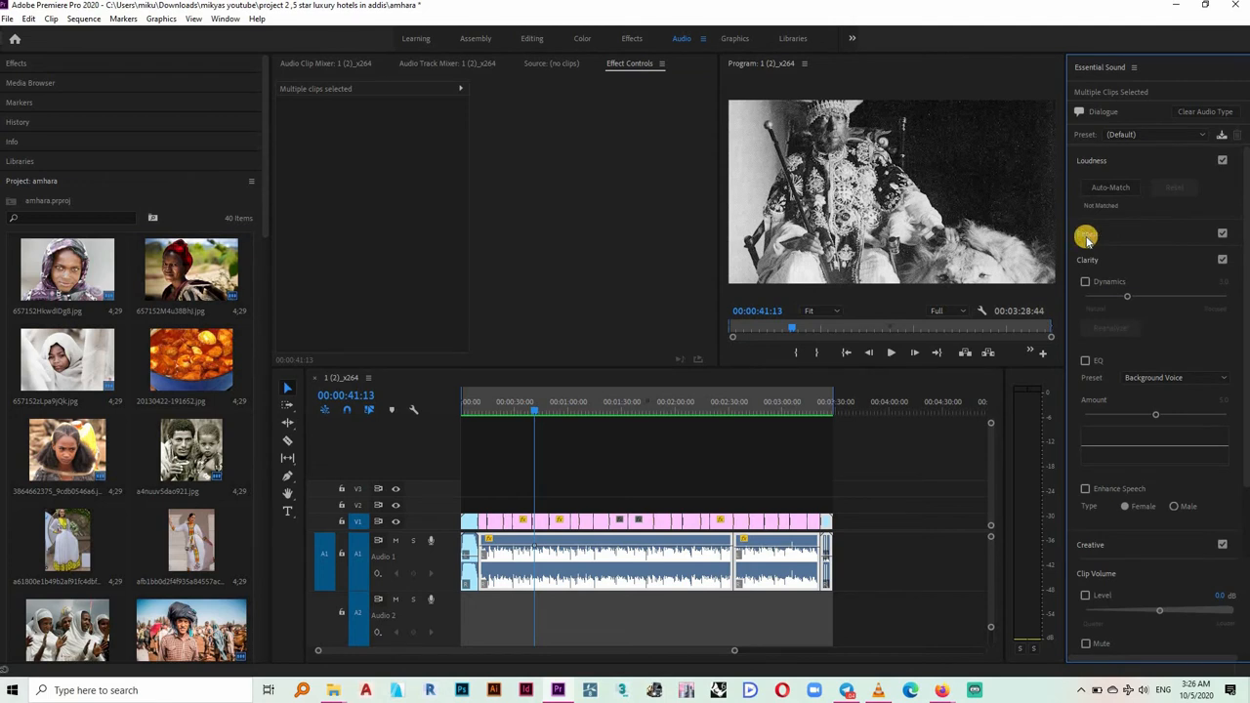
click(1079, 235)
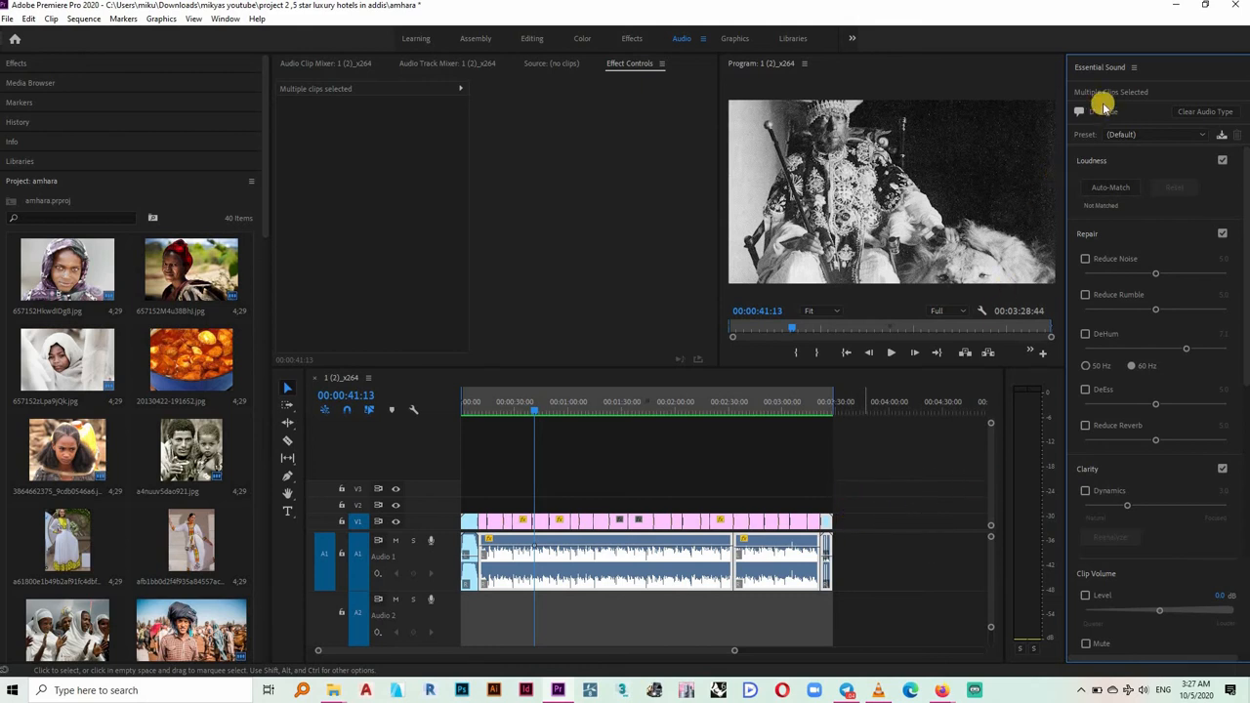
click(1224, 109)
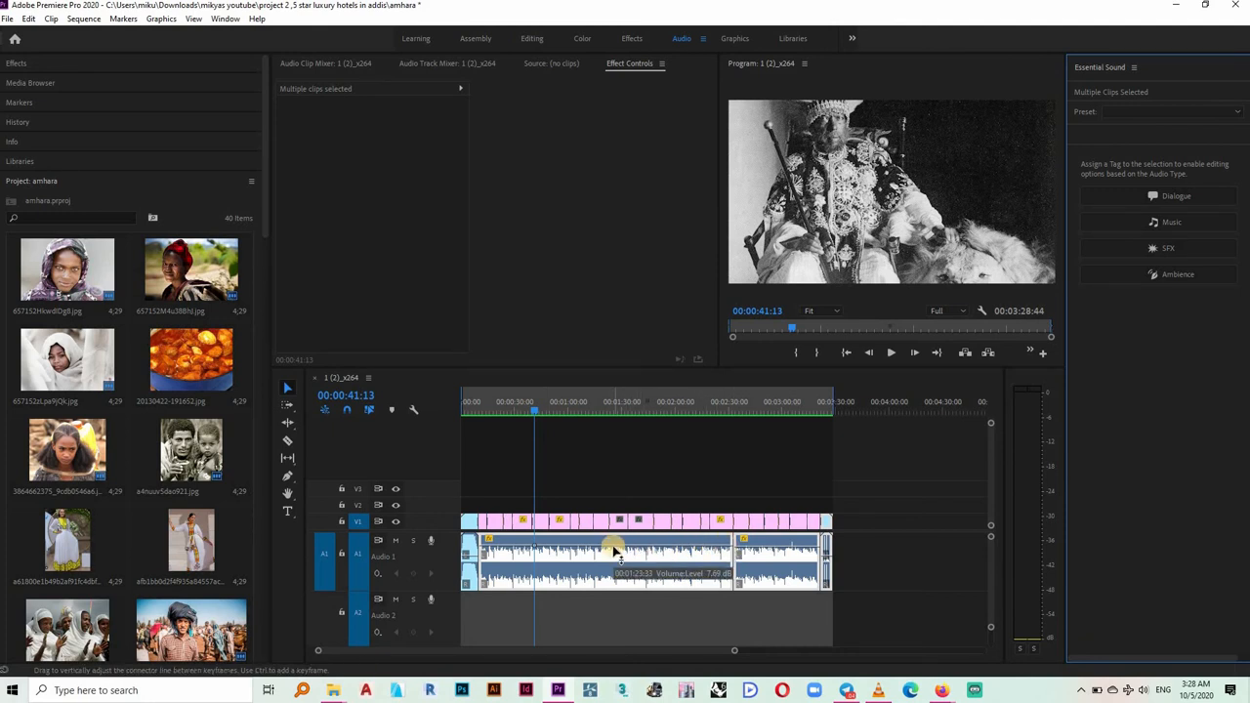
Lower the selected clips' volume on the Audio 1 track and add a level keyframe of about -0.3 dB to the long narration clip at 00:00:55:22
mouse_move(613, 553)
mouse_down()
mouse_move(613, 566)
mouse_move(612, 525)
mouse_move(608, 554)
mouse_up()
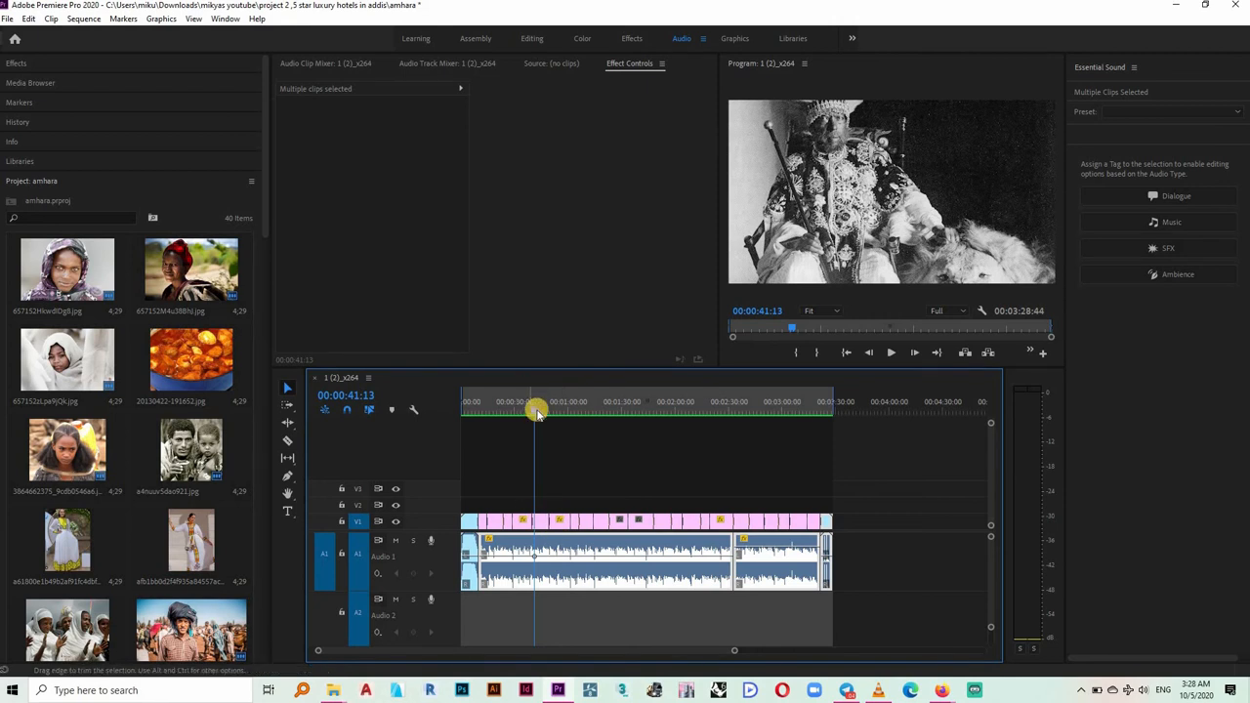
drag(532, 412, 562, 421)
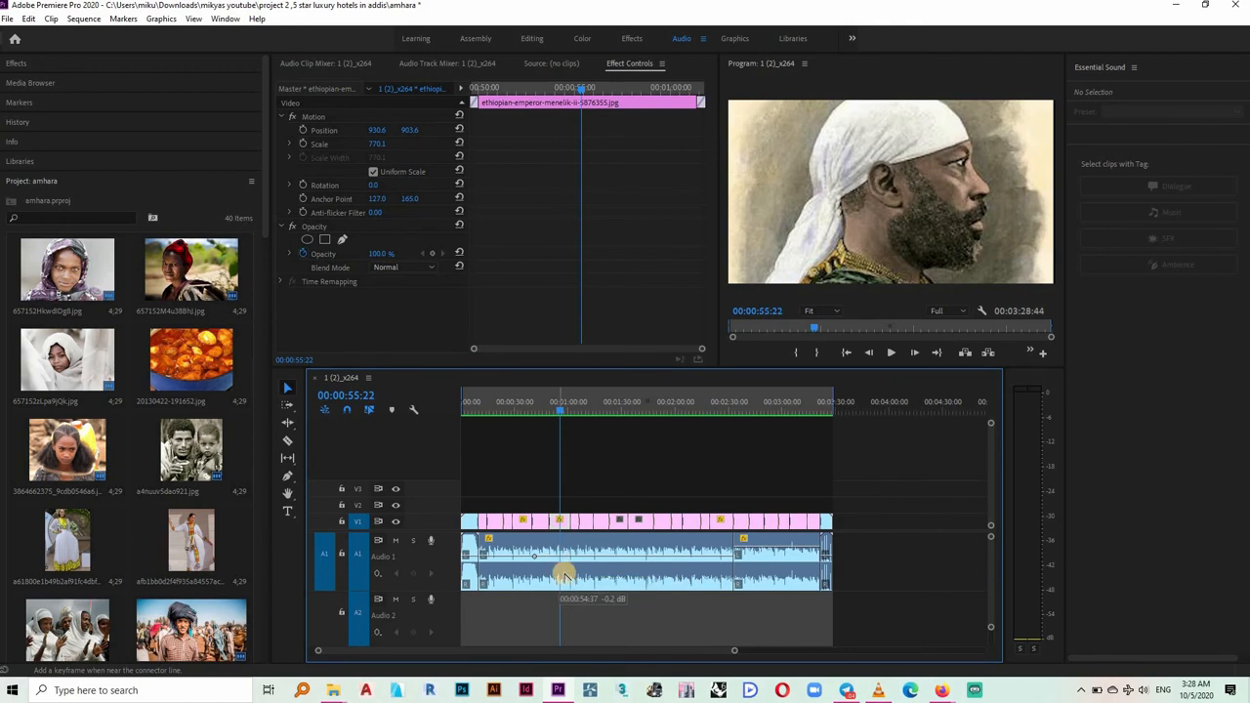
click(563, 558)
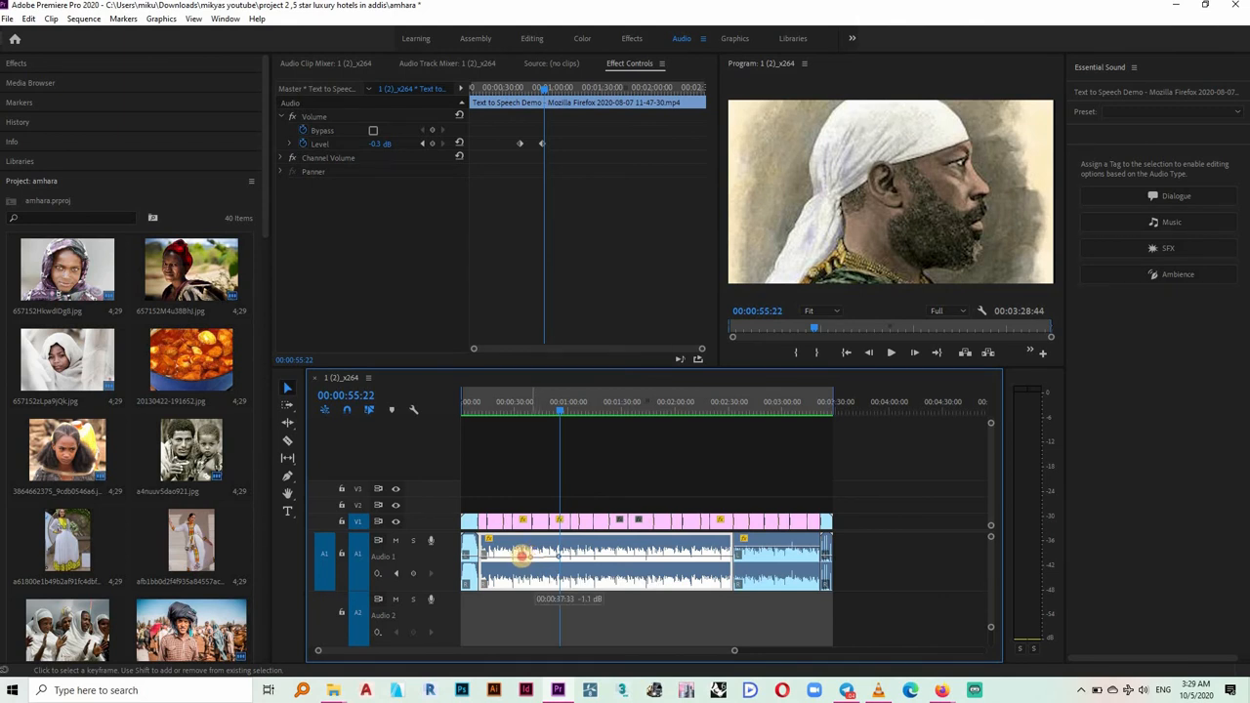
Move the long narration clip's first volume keyframe earlier, to about 00:00:31, and add two more keyframes between it and the last one
drag(524, 557, 517, 568)
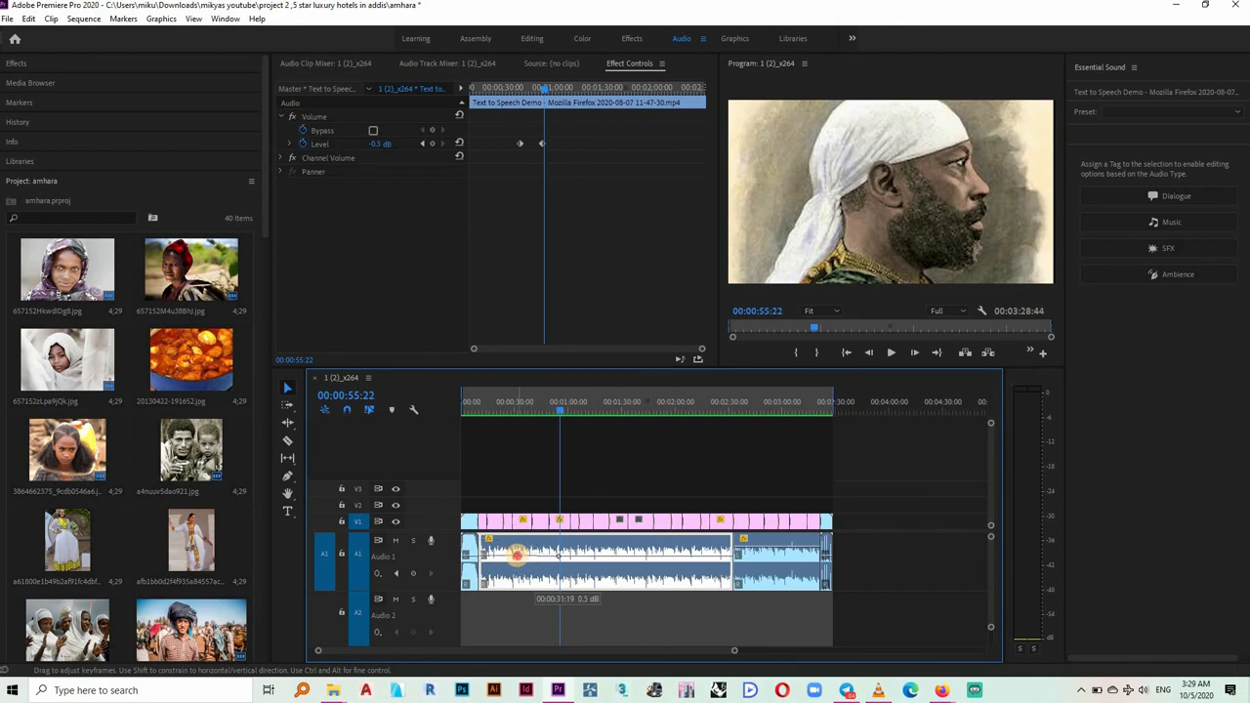
drag(562, 558, 554, 554)
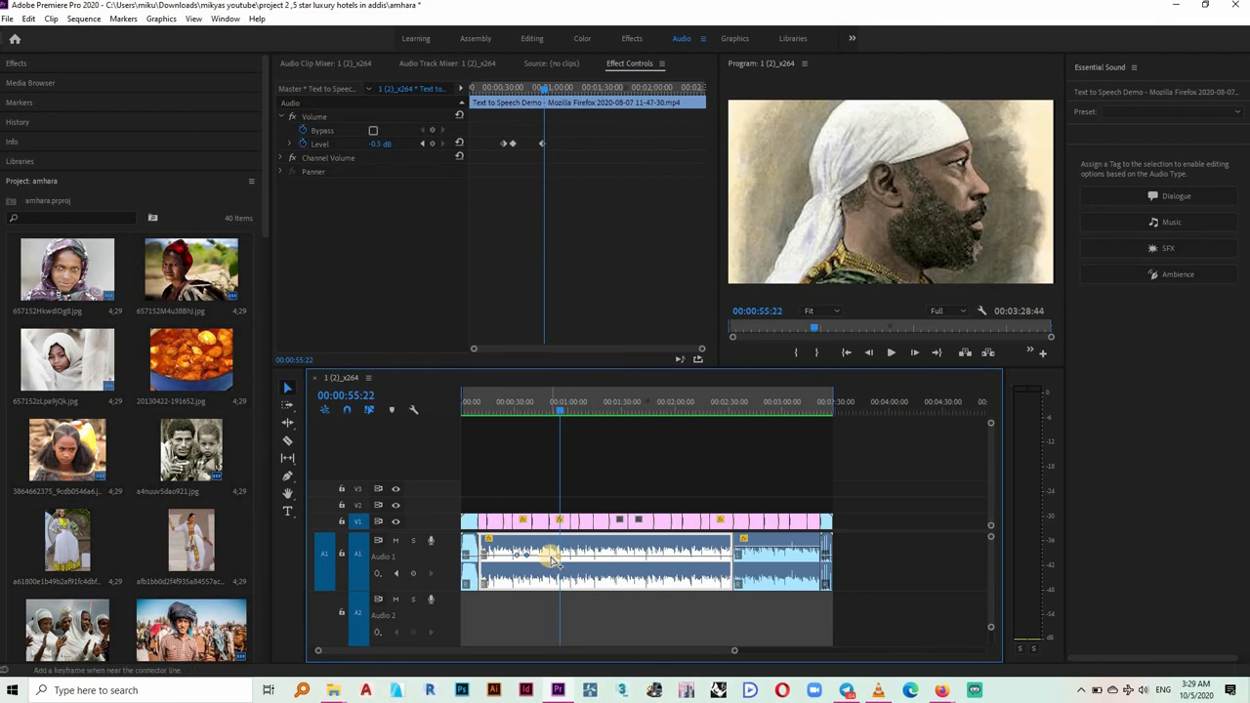
ctrl+click(551, 558)
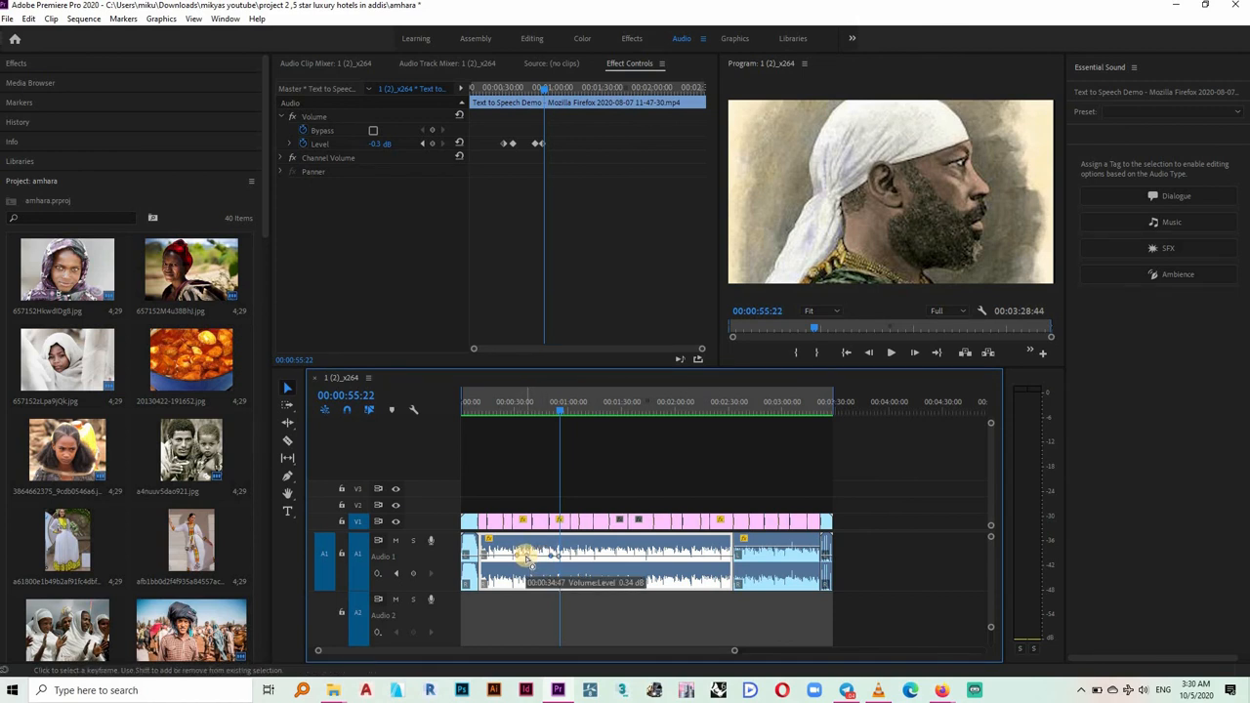
Lower the volume between the two inner keyframes to form a dip, and place the playhead ahead of it at about 00:00:25:18
drag(527, 563, 552, 580)
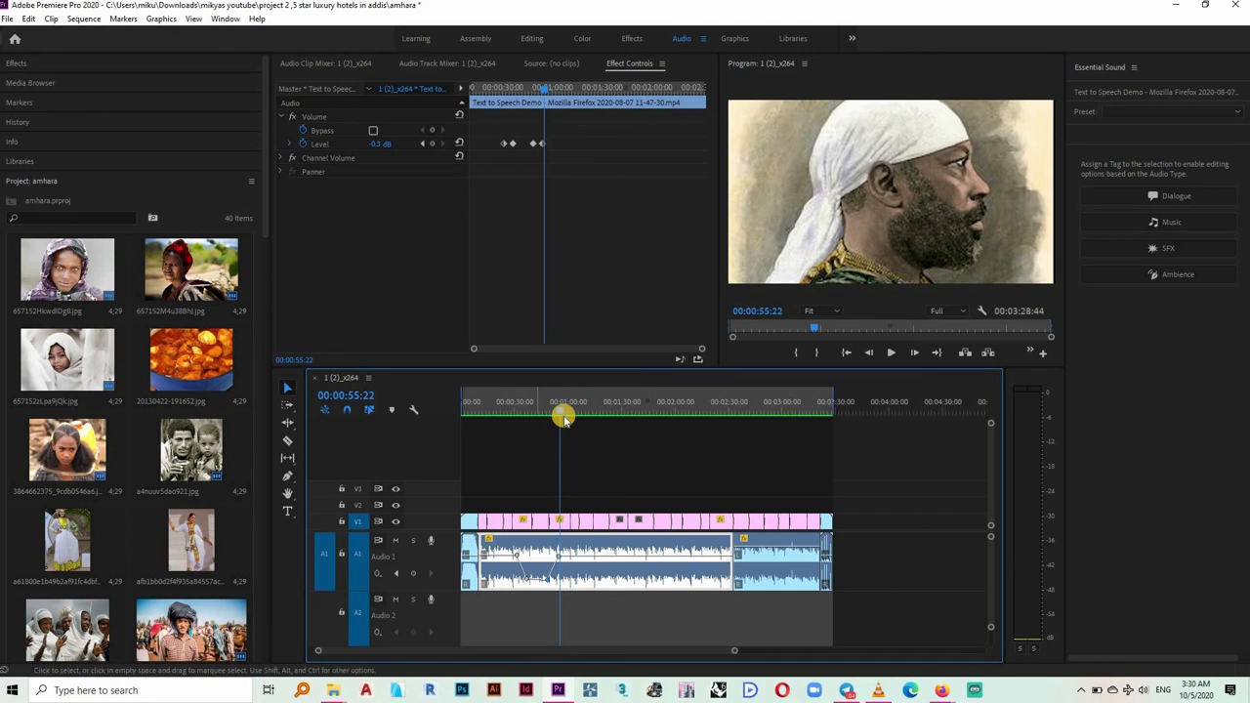
click(505, 439)
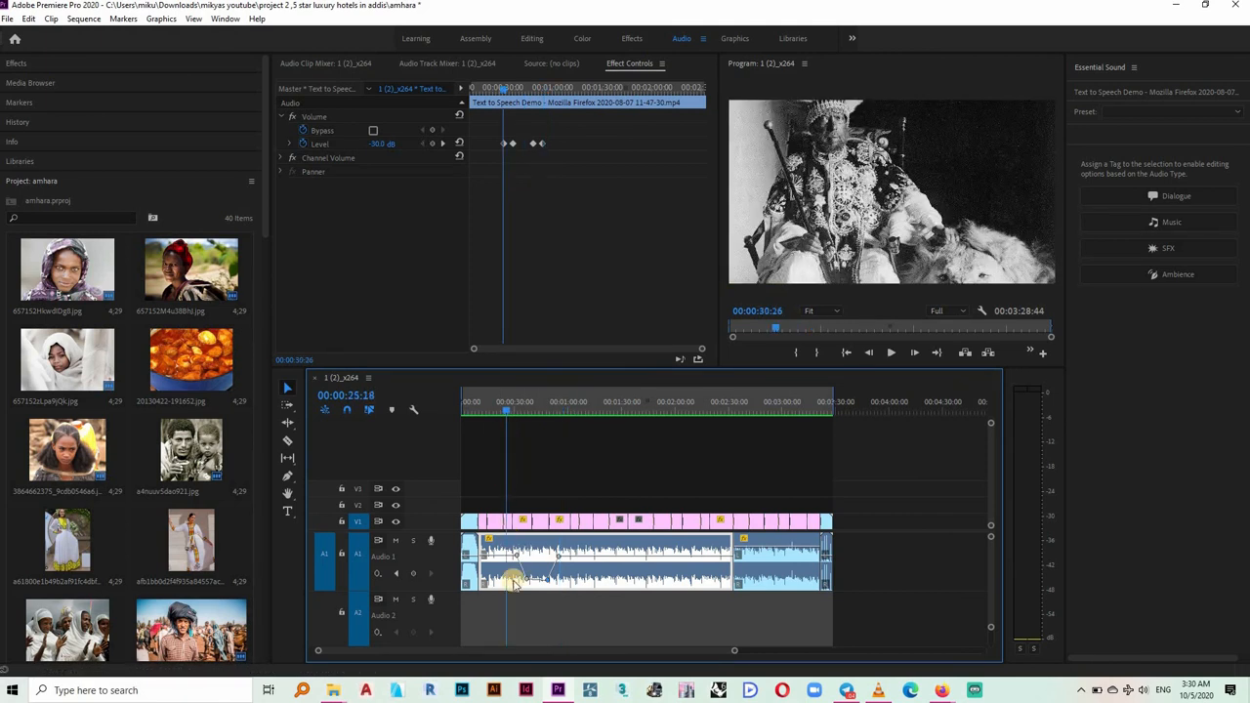